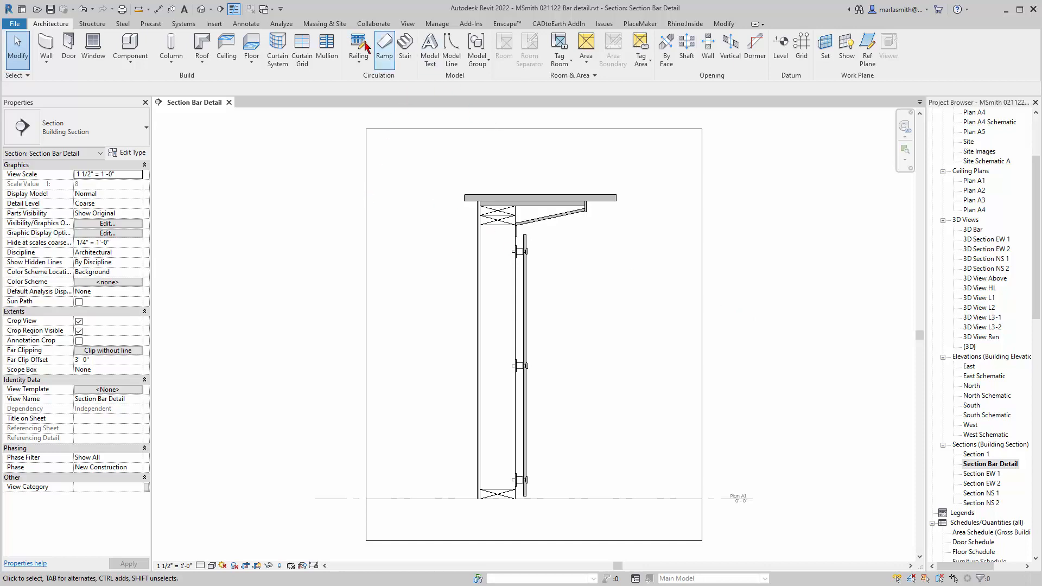
Create a drafting view named Bar Detail at 1 1/2" = 1'-0" scale and expand the Drafting Views category
click(409, 24)
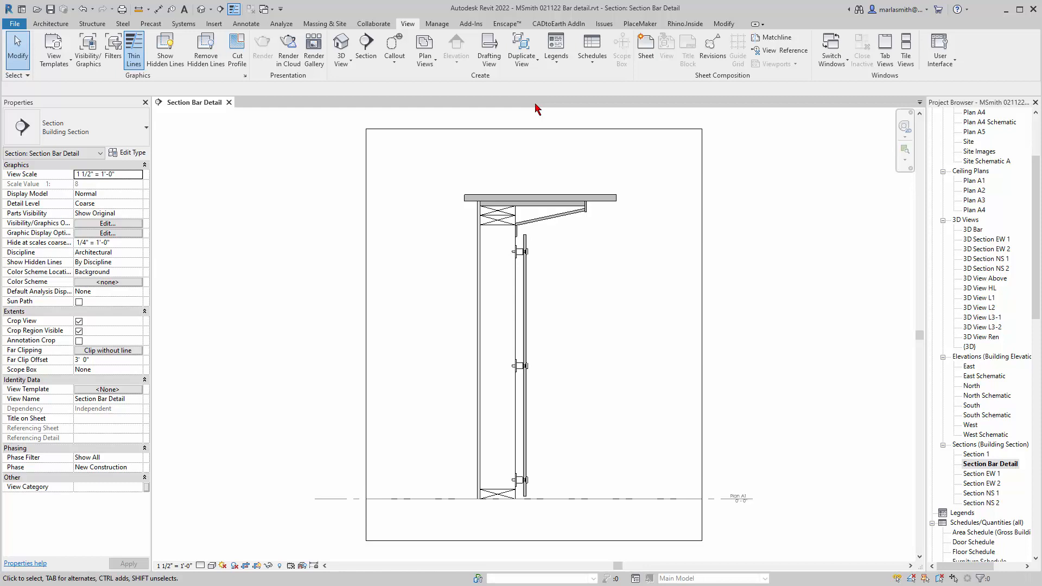
click(492, 53)
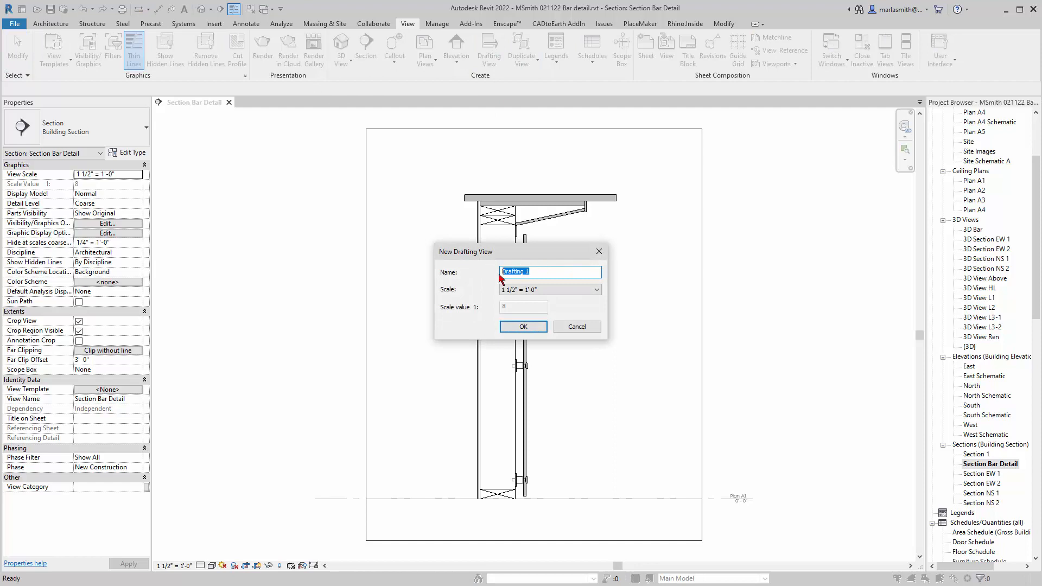
text(ar Detail)
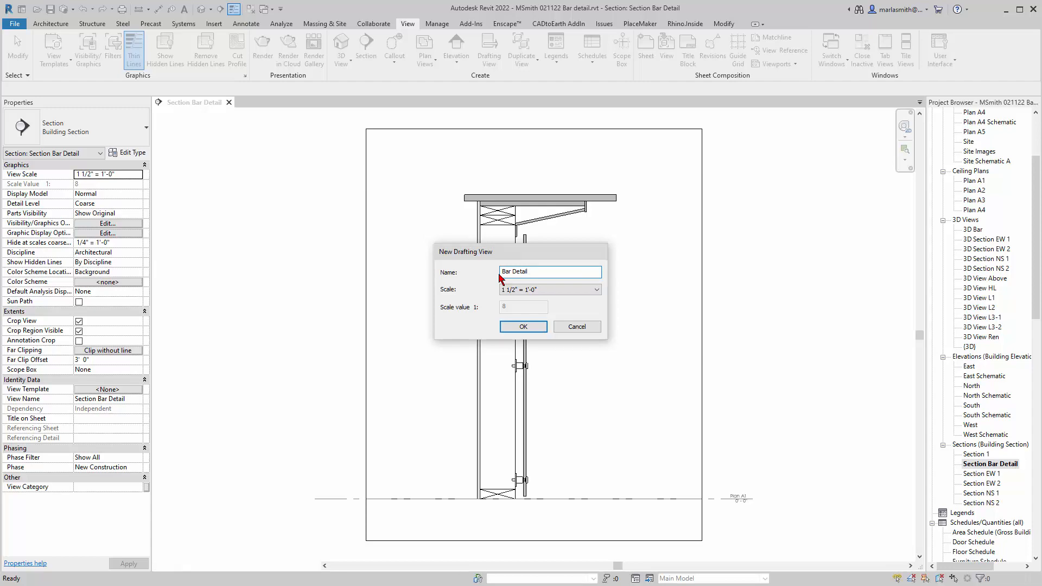
key(Return)
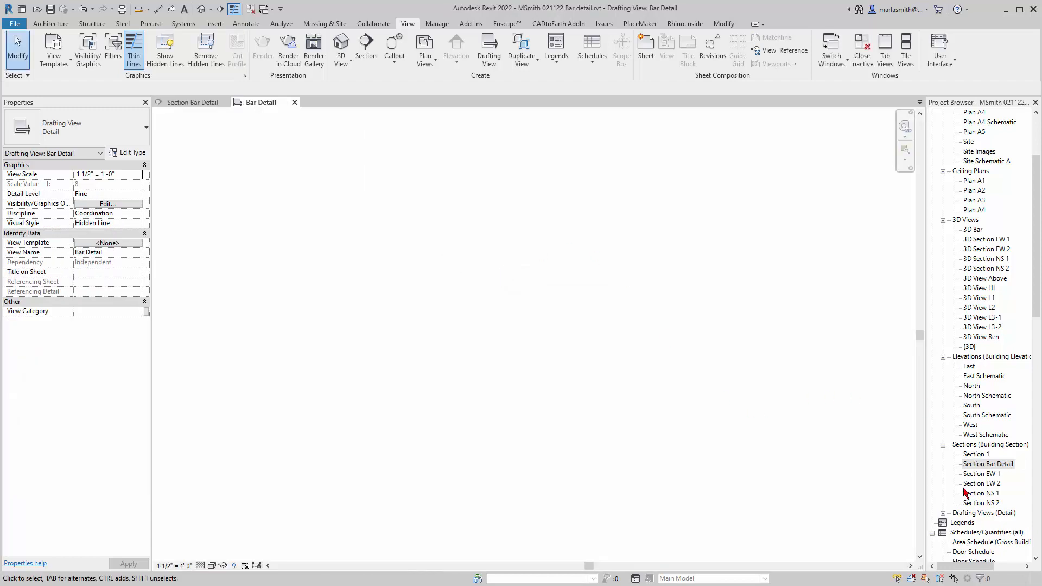
click(943, 513)
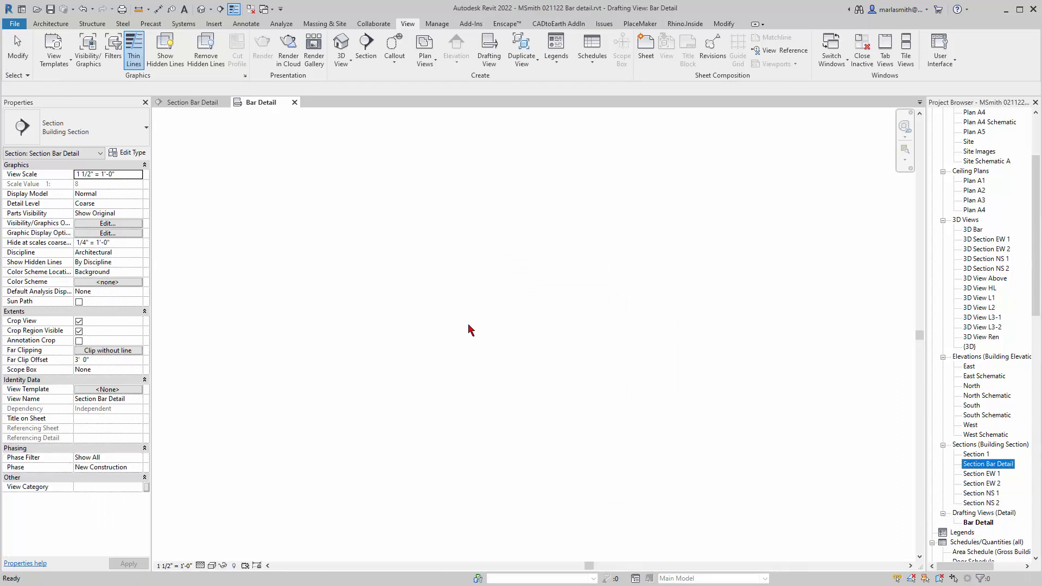
Tile the Bar Detail and Section Bar Detail views side by side and fit both views to their windows
key(w)
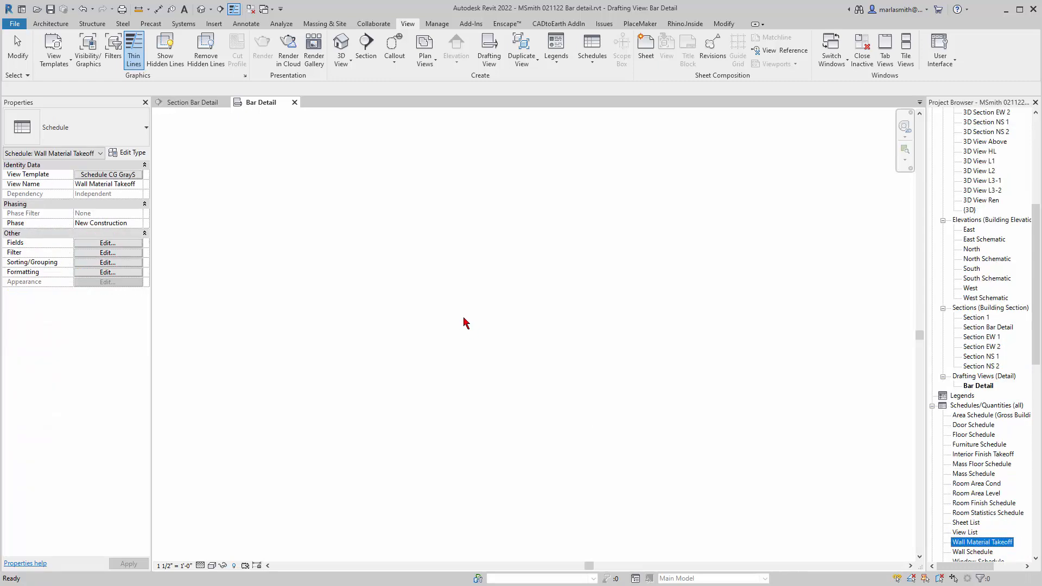
click(402, 276)
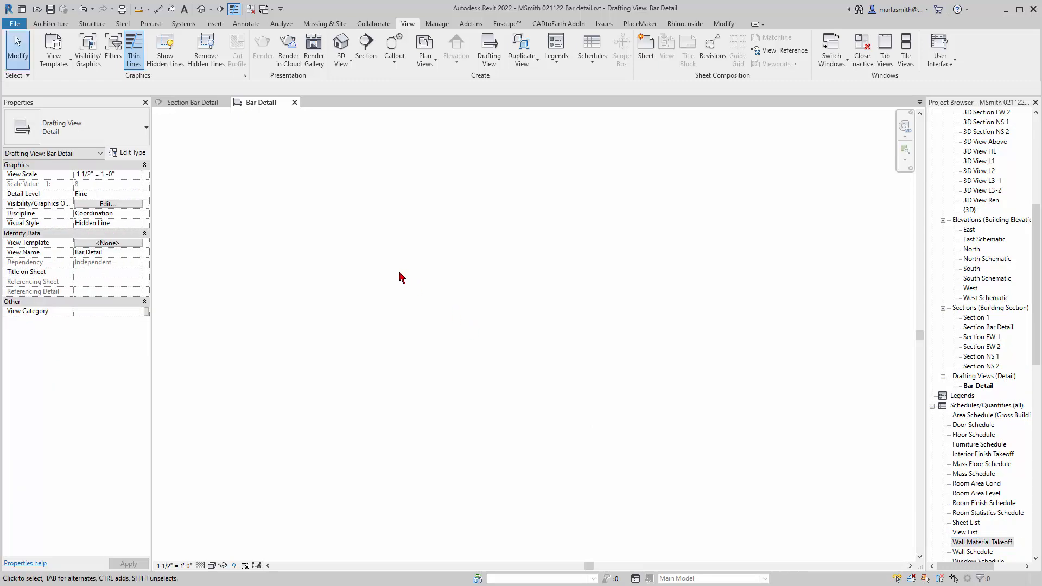
key(w)
key(t)
key(z)
key(a)
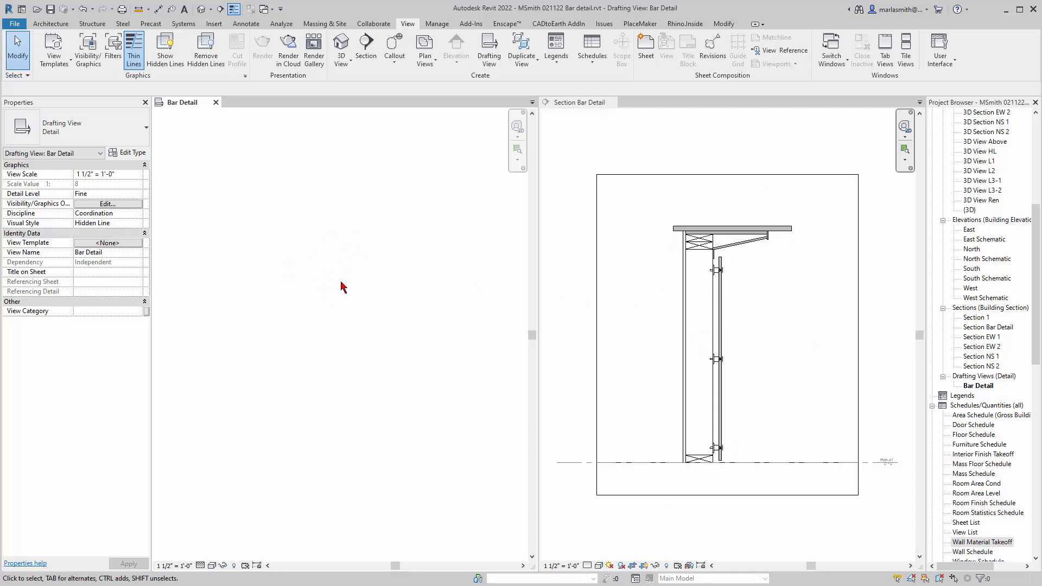
Place a 2x6 Nominal Cut Lumber-Section detail component, rotated to lie flat, low in the Bar Detail view
click(246, 23)
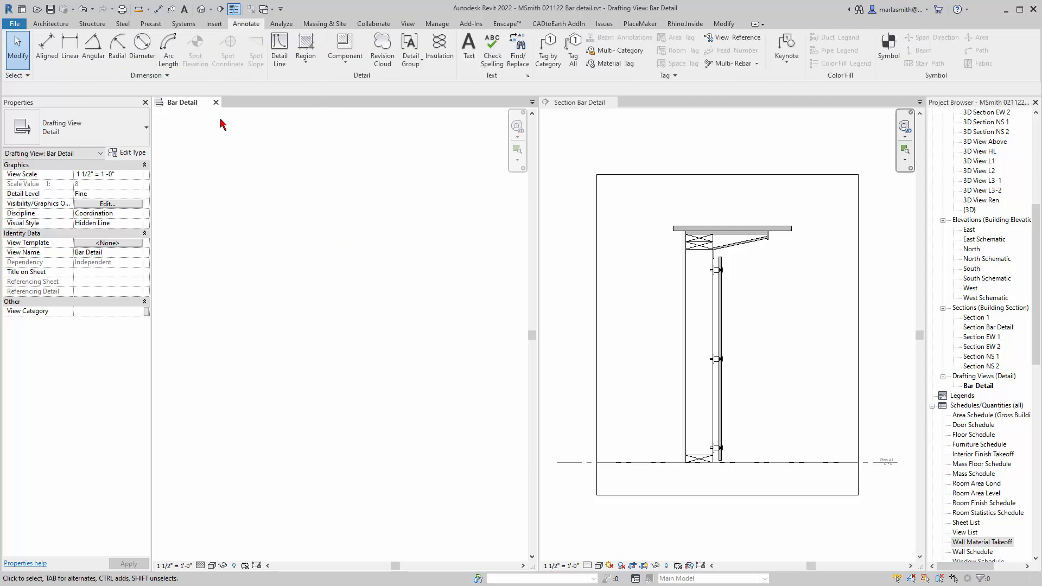
click(345, 43)
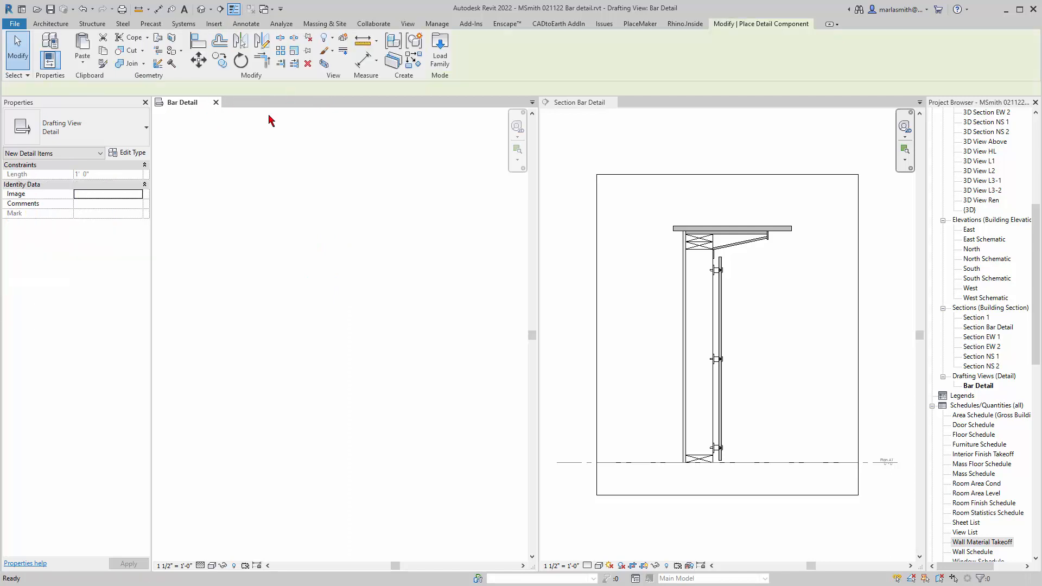
click(120, 142)
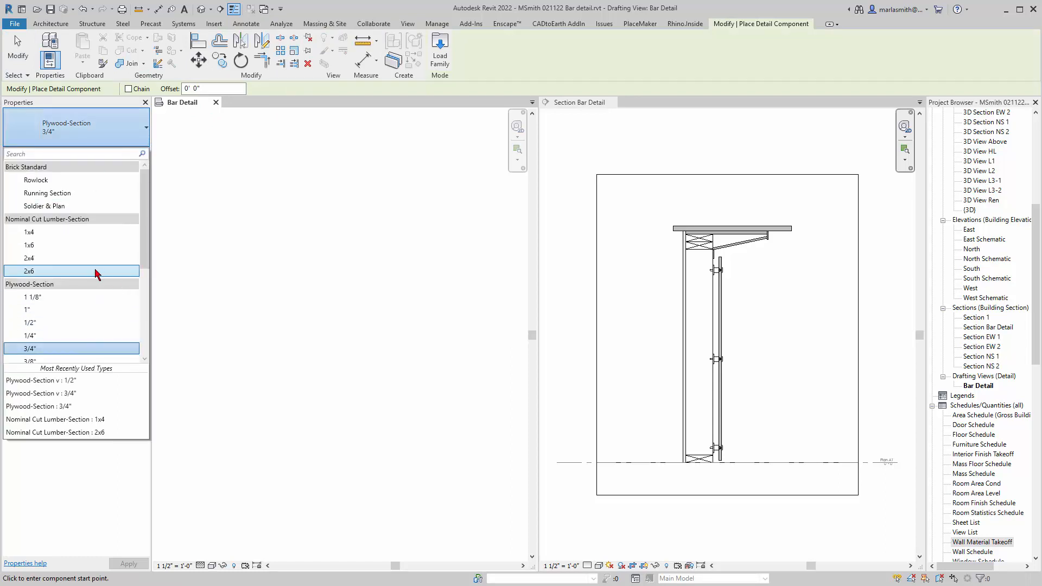
click(97, 271)
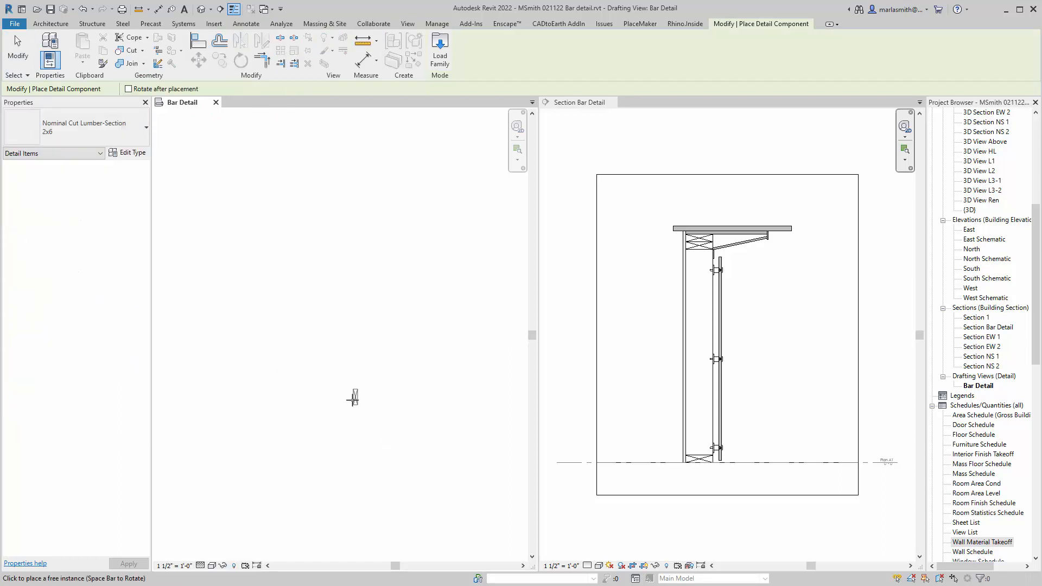
scroll(325, 423, up, 5)
key(space)
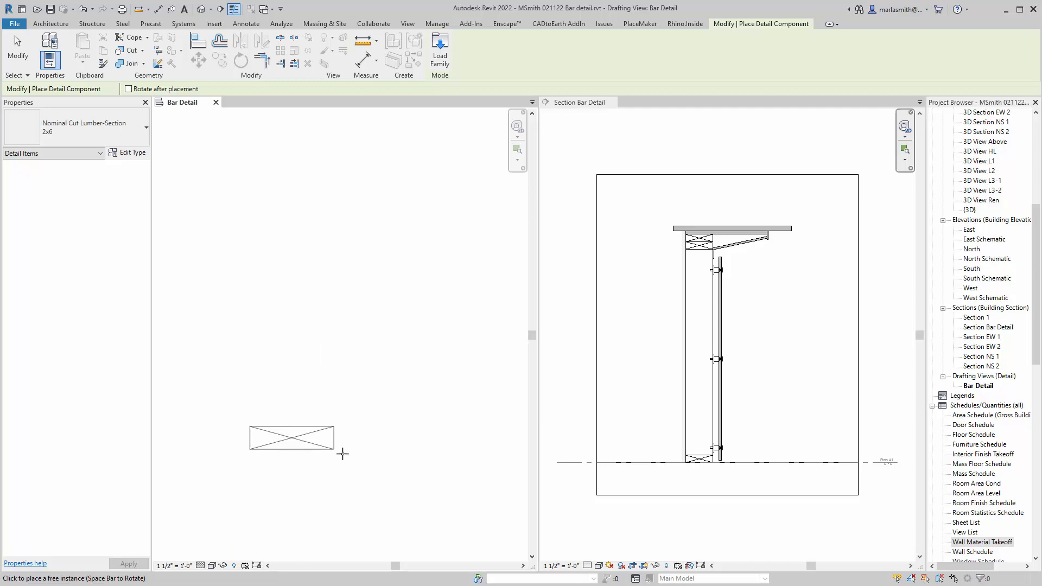
click(364, 453)
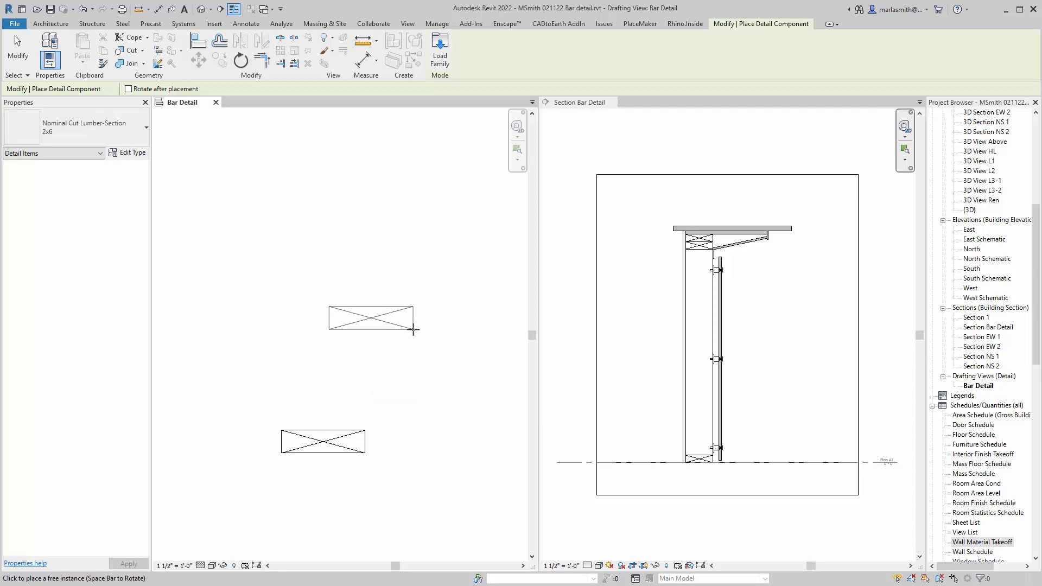
key(Escape)
Copy the 2x6 lumber section 3' straight up
click(342, 442)
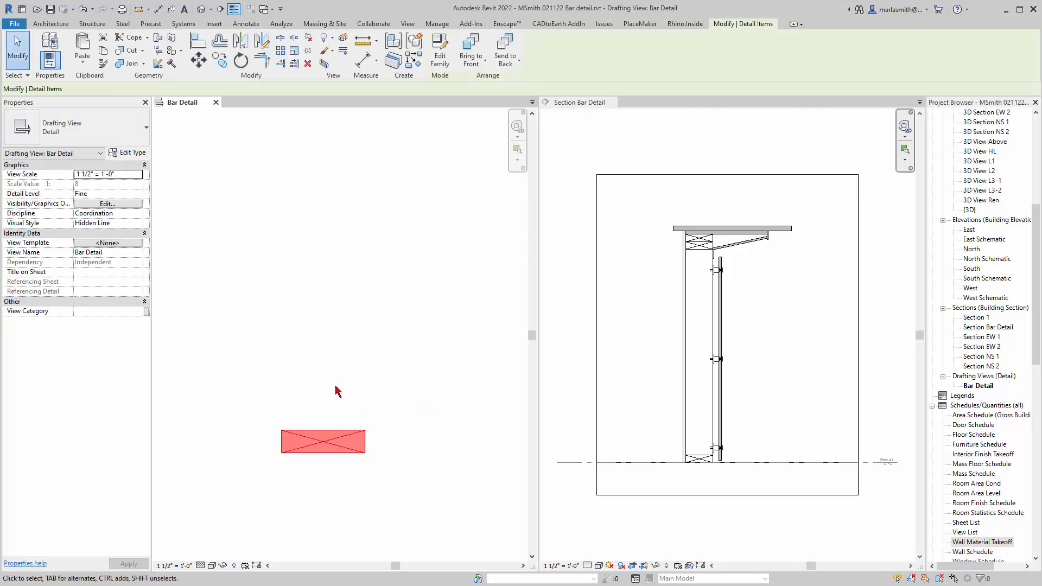
click(219, 61)
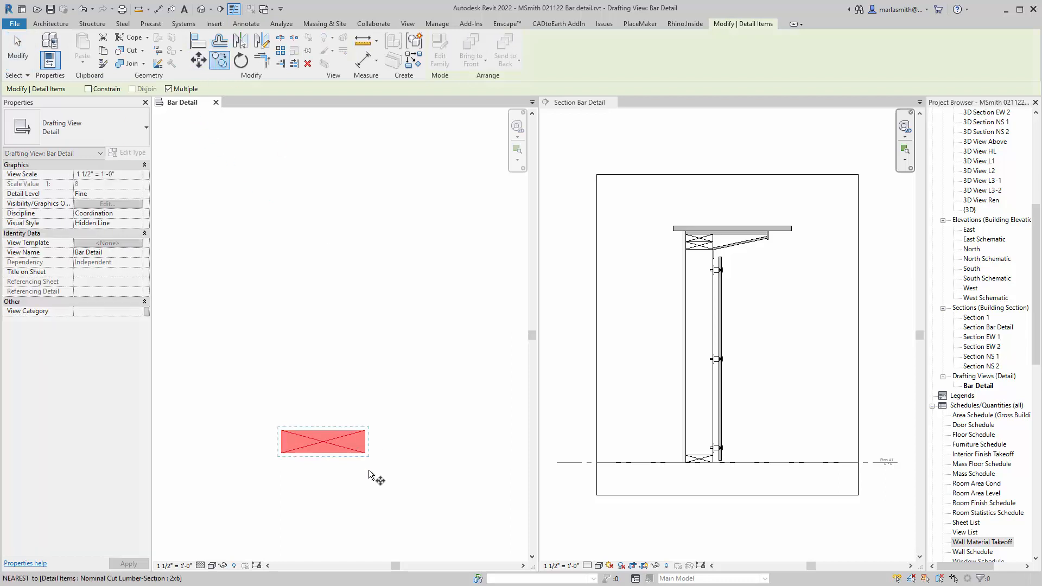
click(396, 443)
text(3)
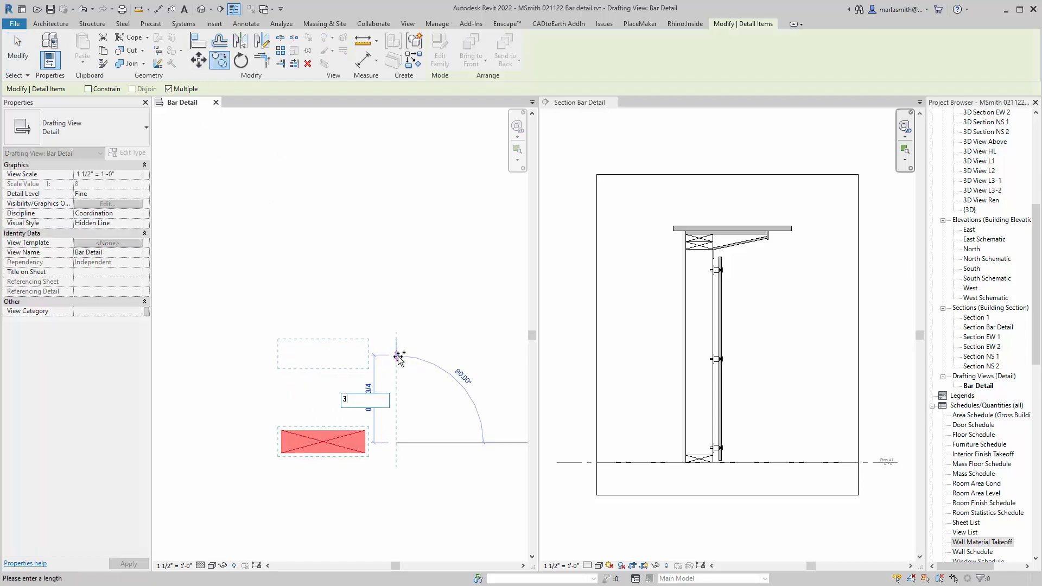
text(')
key(Return)
scroll(391, 455, down, 2)
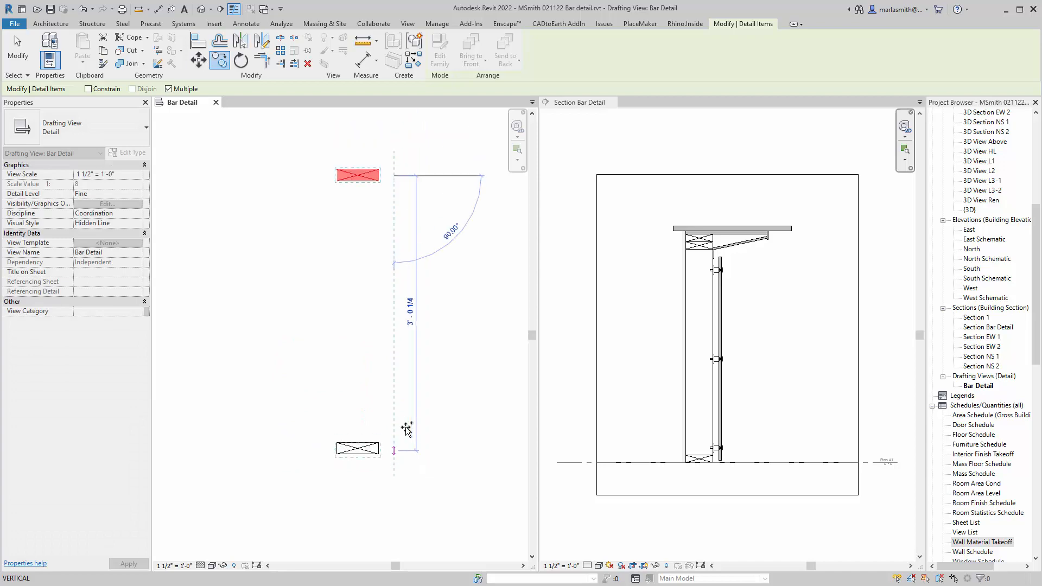
key(Escape)
key(Escape)
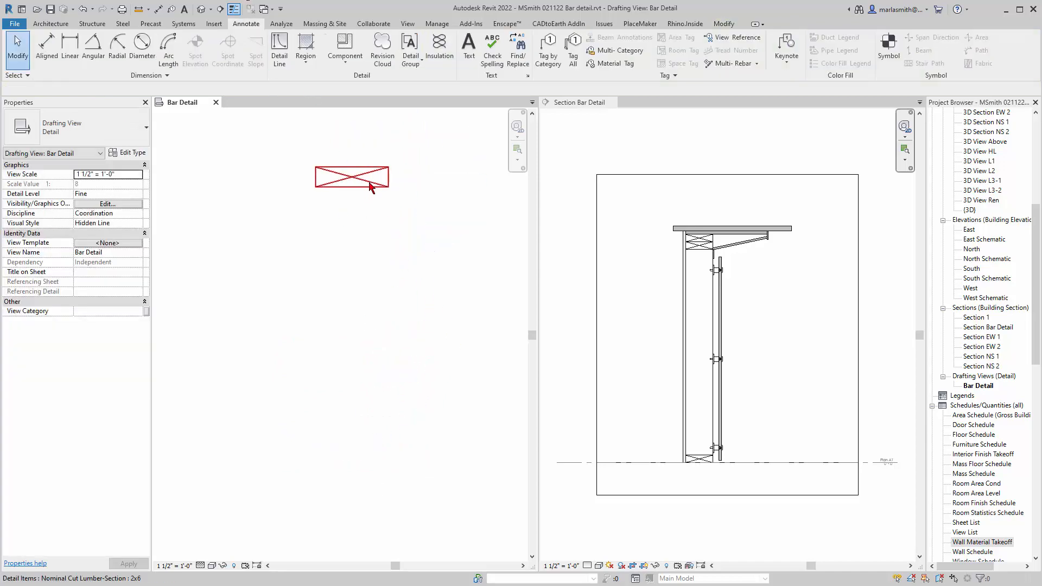
Copy the upper 2x6 lumber section directly beneath itself to form a stacked pair
scroll(370, 186, up, 1)
click(370, 185)
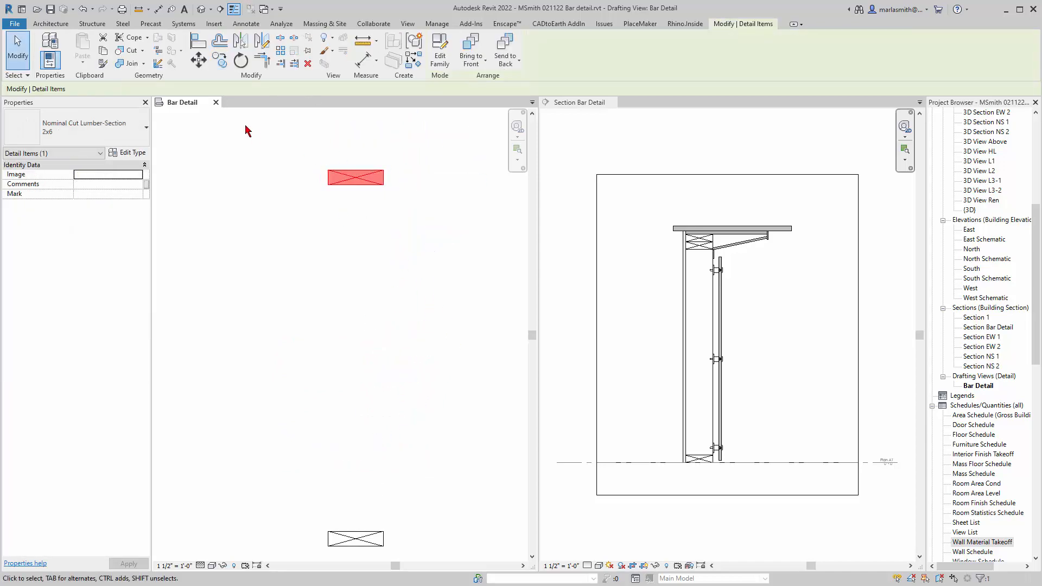
click(220, 60)
click(389, 184)
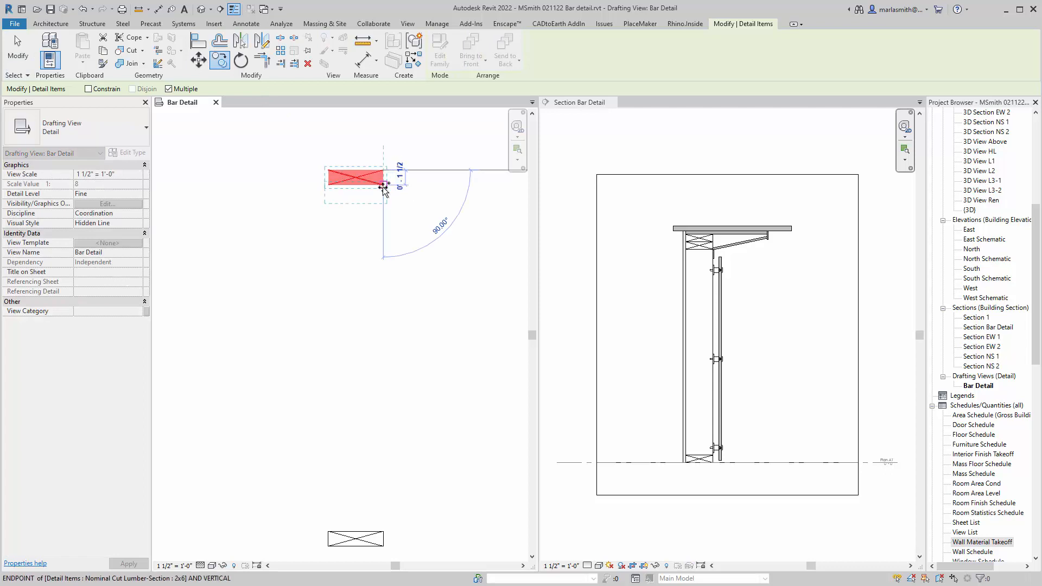
key(Escape)
key(Escape)
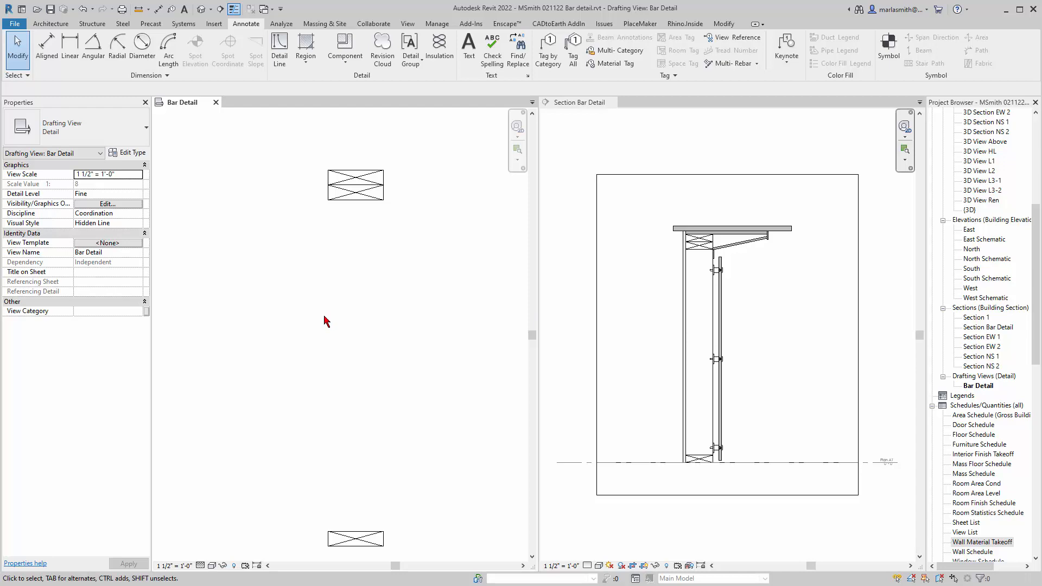
click(738, 230)
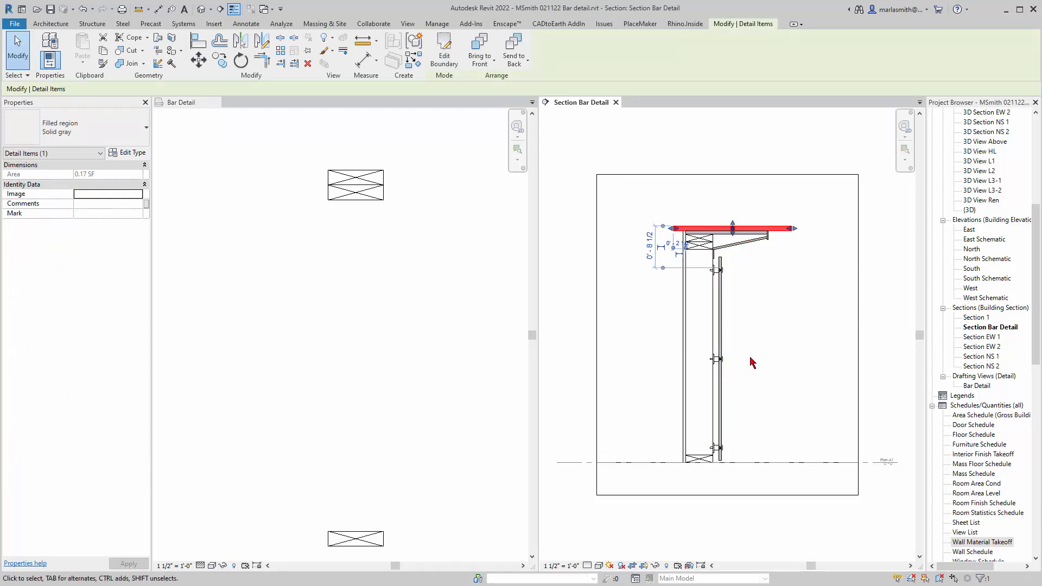
click(364, 301)
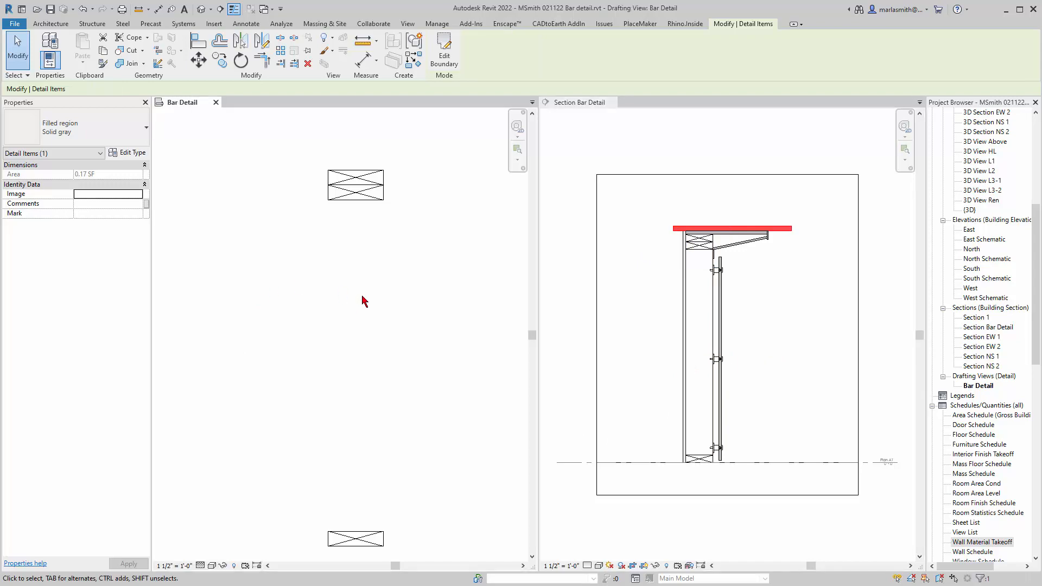
Place the Point Fastener detail group in the Bar Detail view, below and to the right of the stacked lumber
click(983, 542)
scroll(994, 543, down, 15)
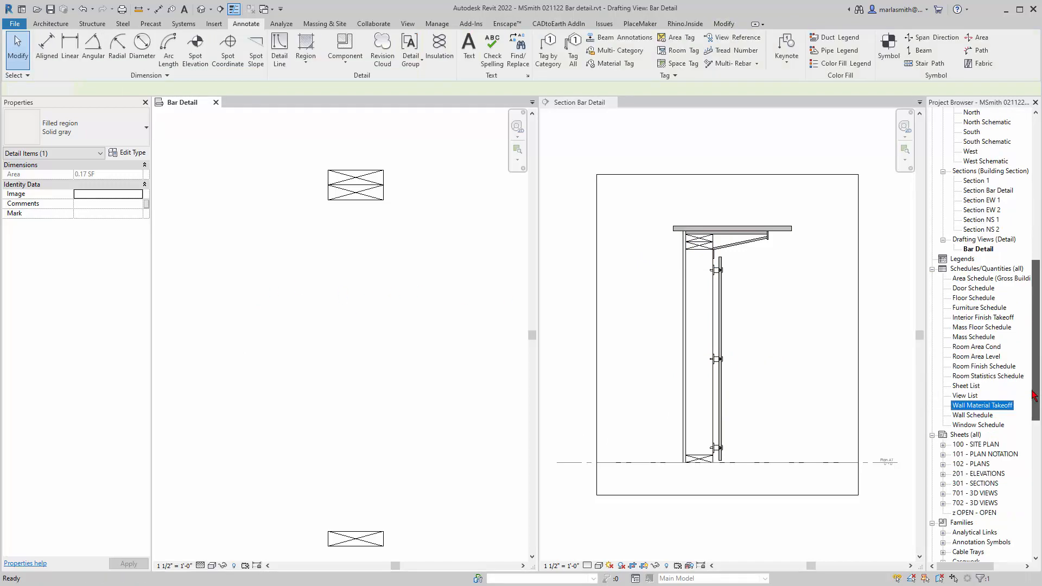
click(980, 533)
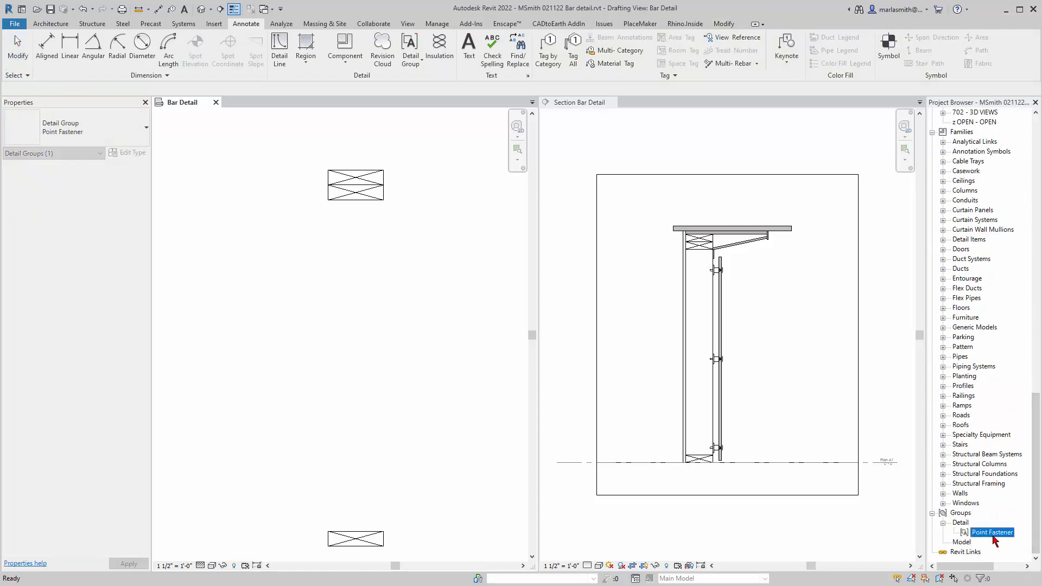
drag(989, 538, 383, 332)
scroll(402, 235, up, 1)
scroll(401, 234, up, 2)
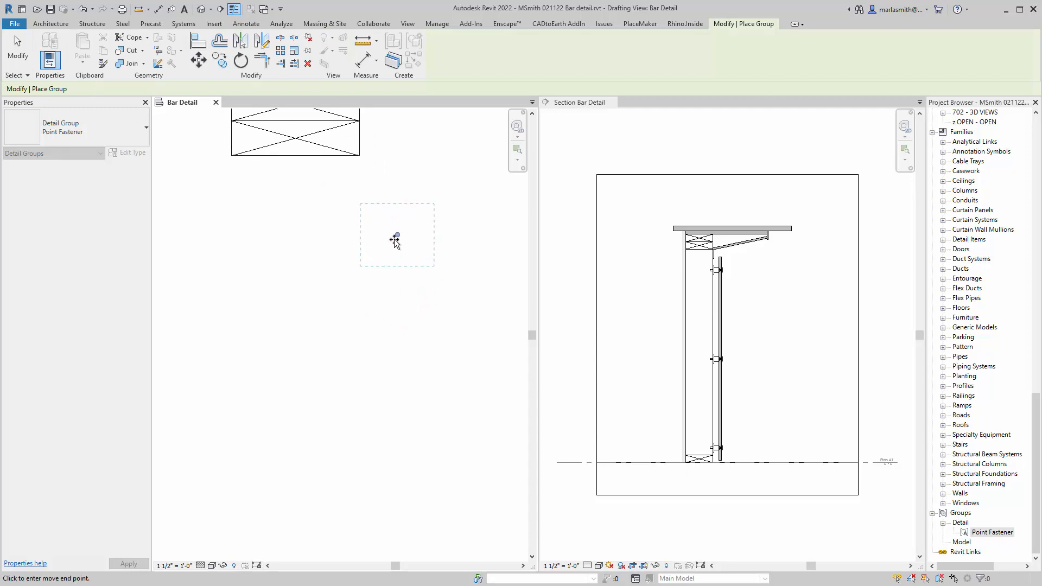
click(394, 239)
key(Escape)
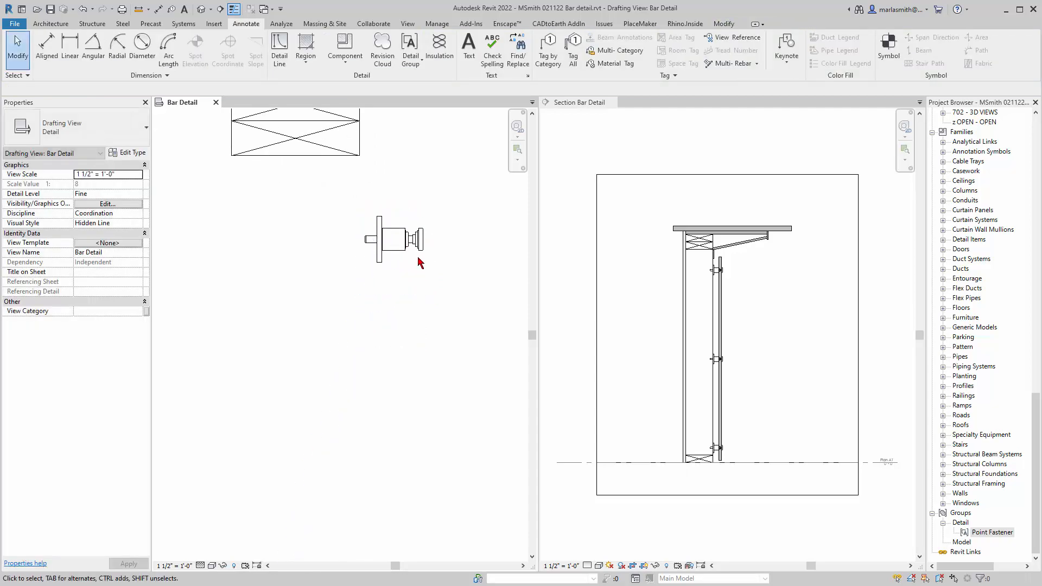
Delete the placed Point Fastener group from the Bar Detail view
click(417, 255)
scroll(414, 342, down, 2)
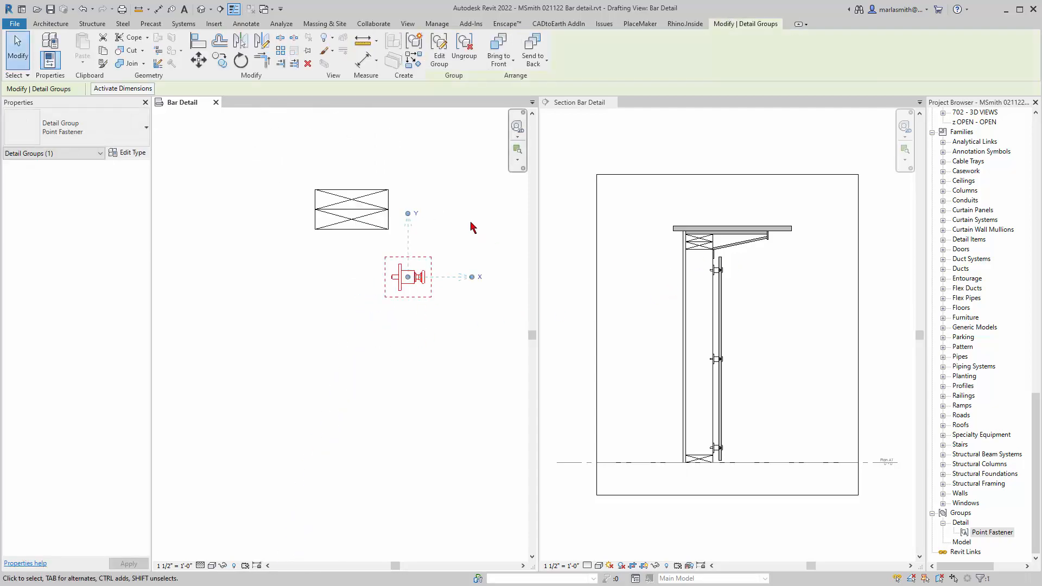
scroll(443, 218, down, 2)
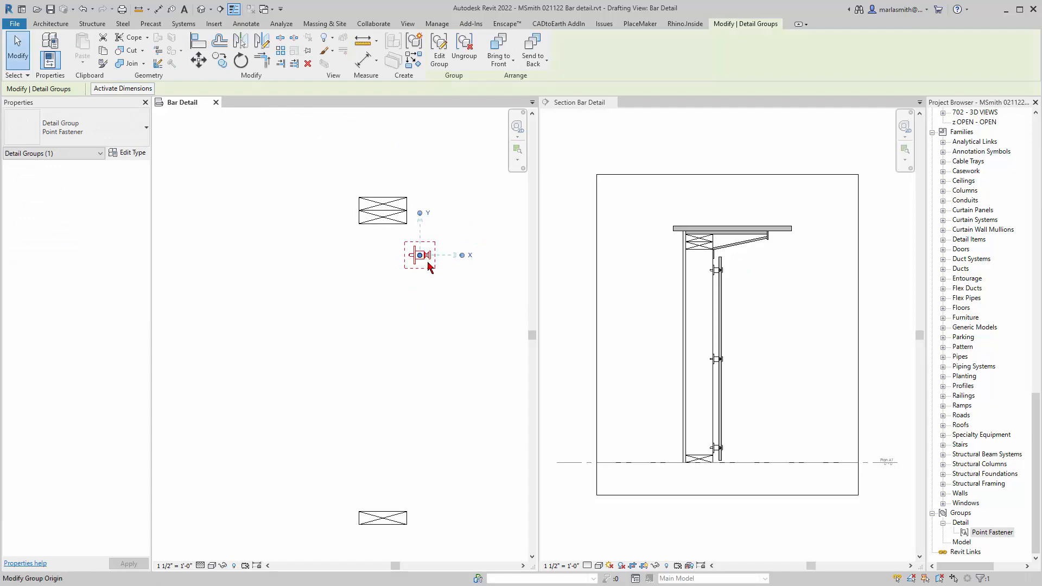
key(Delete)
Copy all detail groups, detail items and thin lines of the bar assembly from the Section Bar Detail view to the clipboard
click(673, 210)
drag(636, 190, 813, 498)
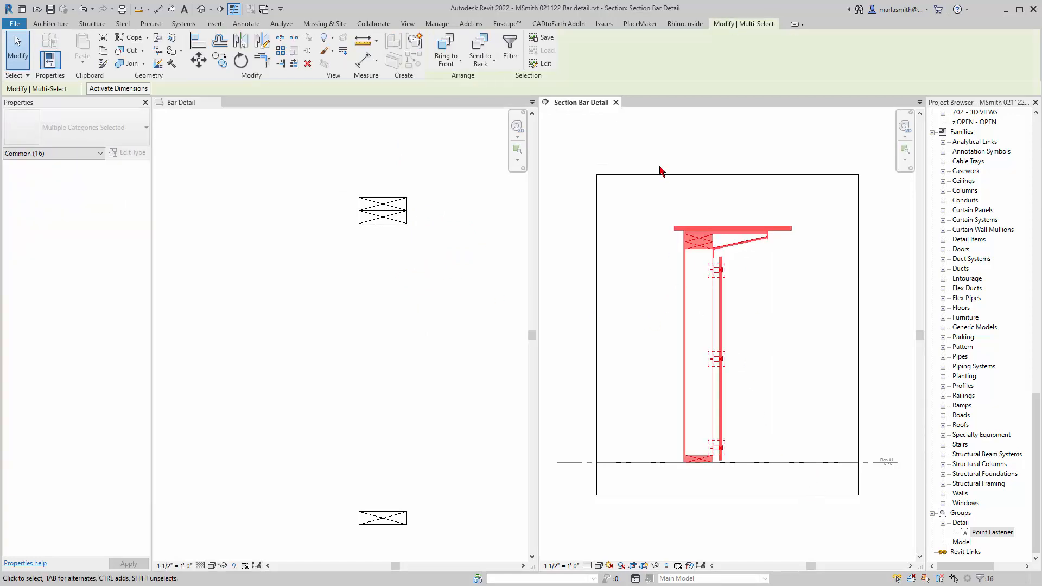
click(510, 48)
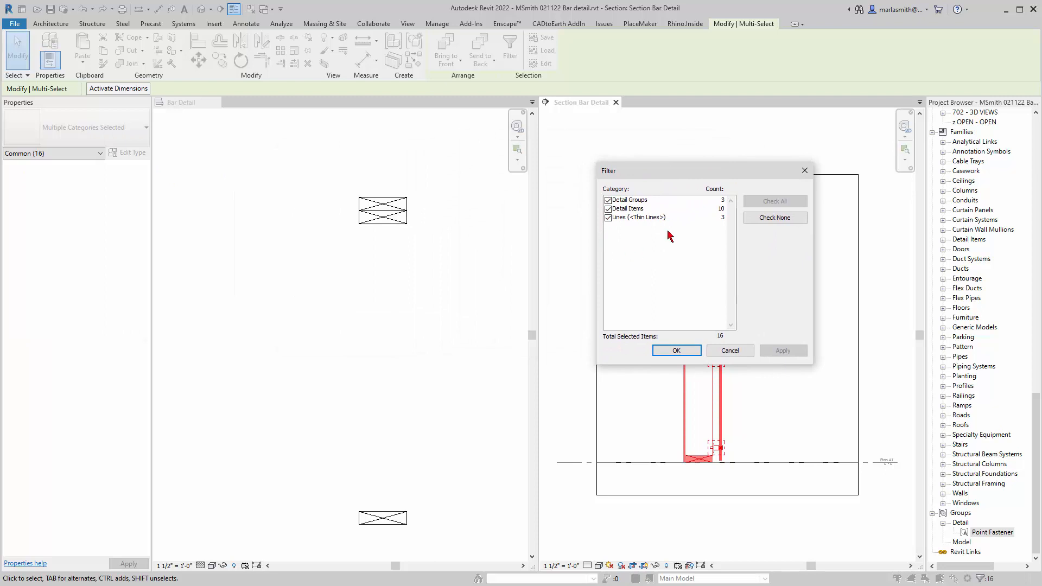
click(678, 350)
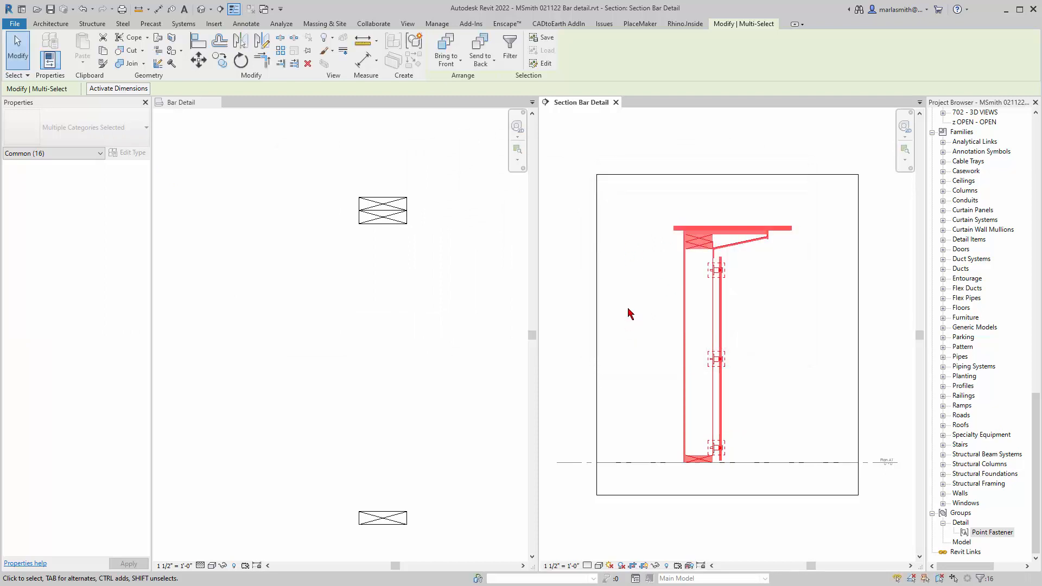
click(413, 317)
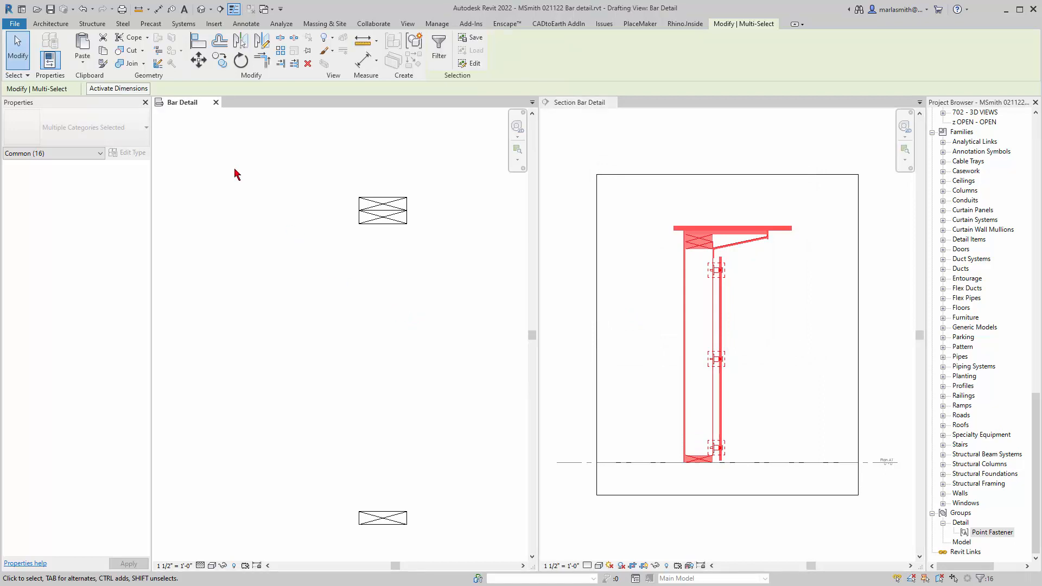
click(82, 63)
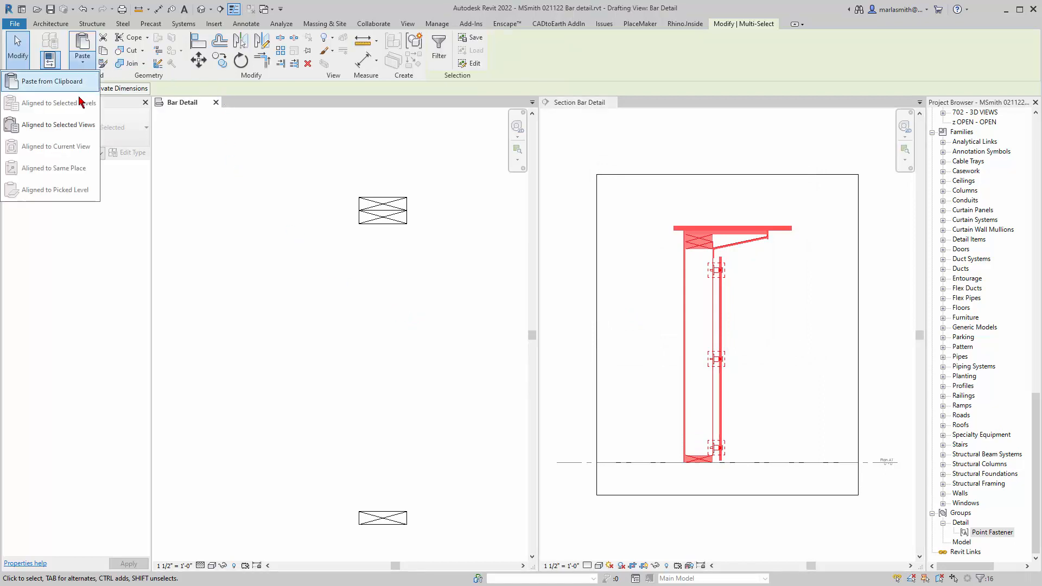
click(81, 124)
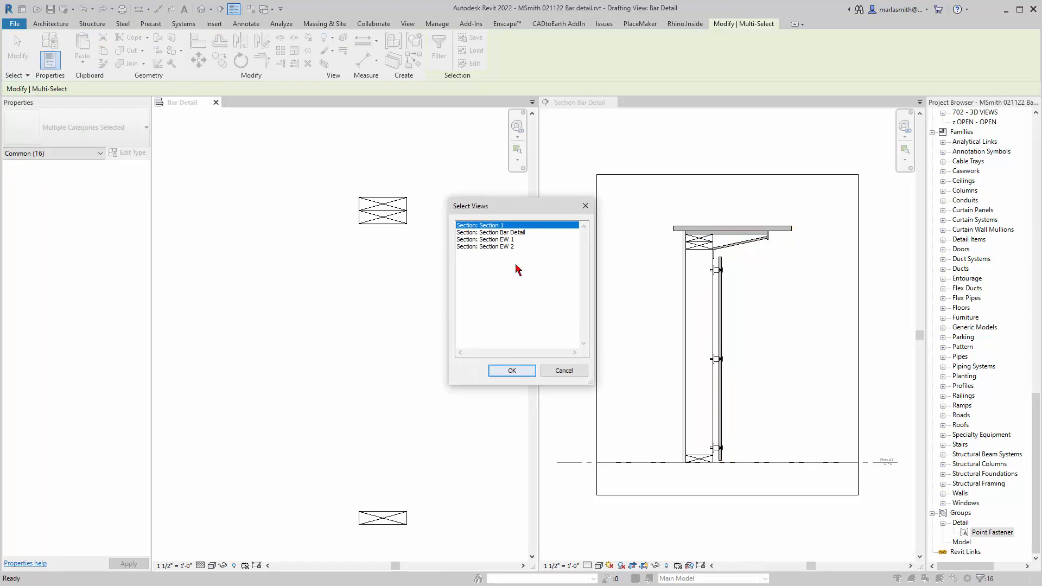
click(562, 370)
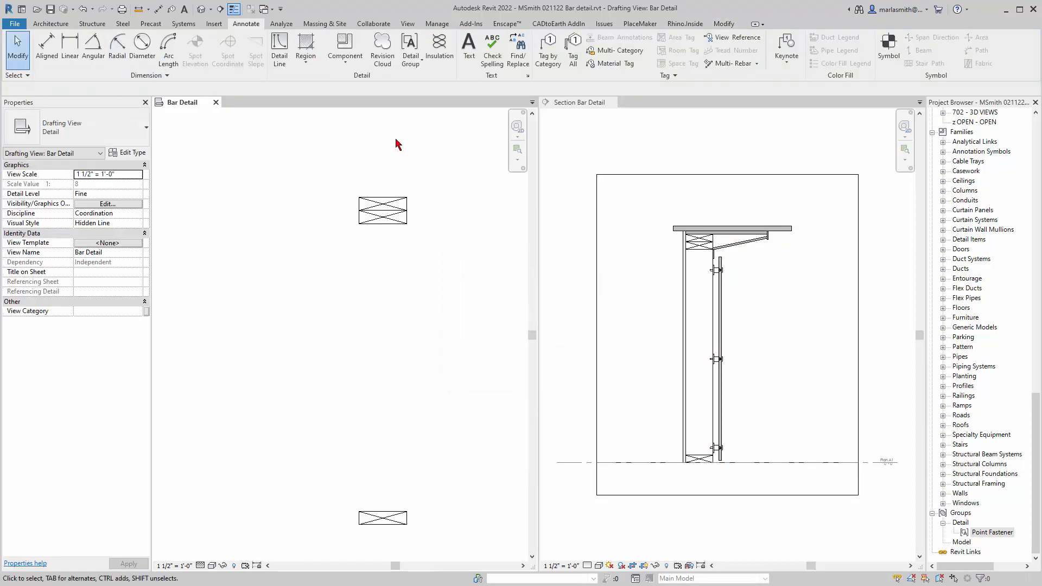
Paste the copied bar assembly from the clipboard into the Bar Detail view, to the right of the loose lumber sections
click(724, 24)
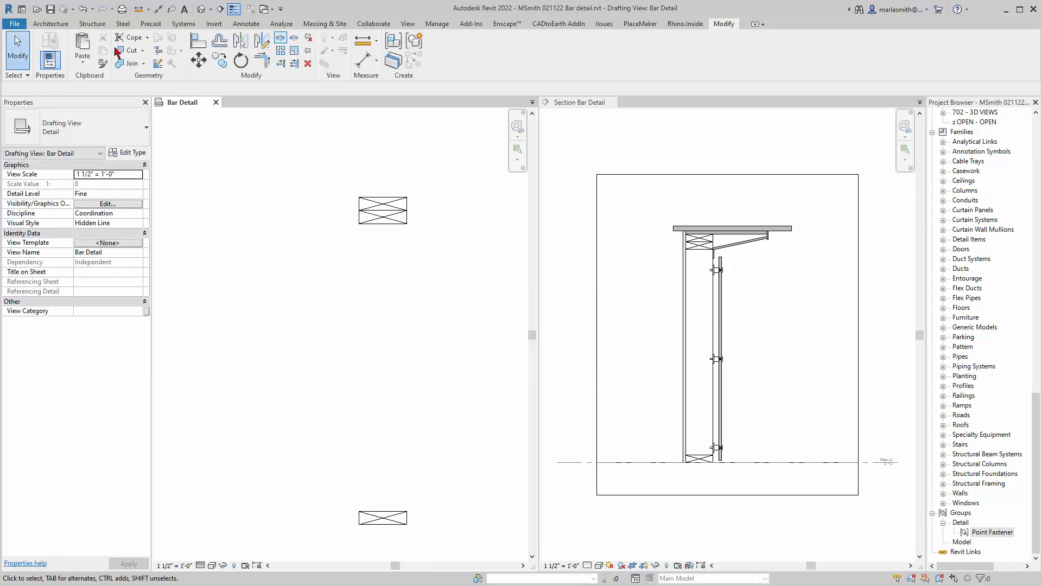
click(83, 62)
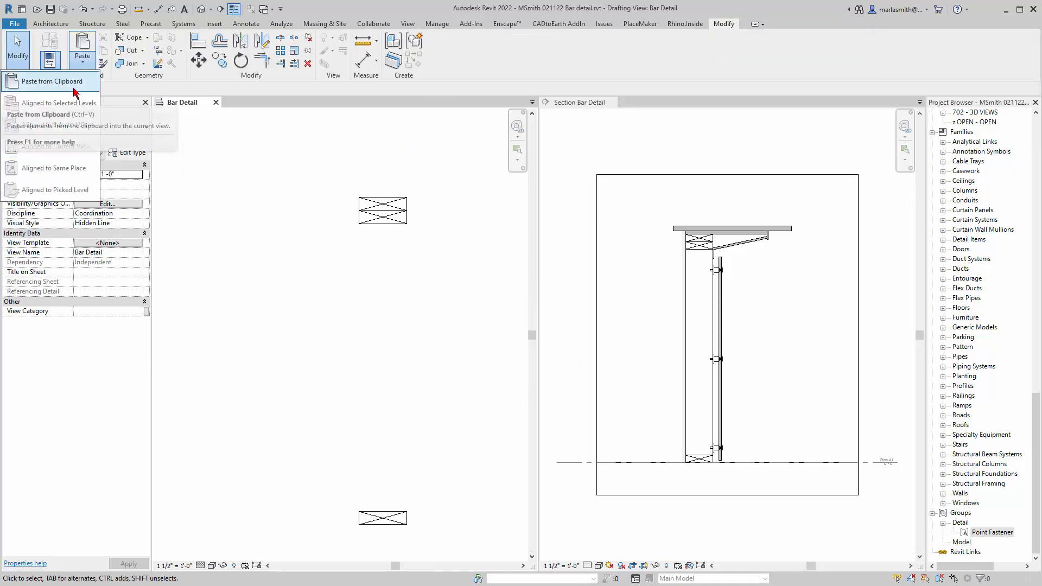
click(51, 81)
scroll(311, 343, down, 3)
scroll(311, 343, down, 2)
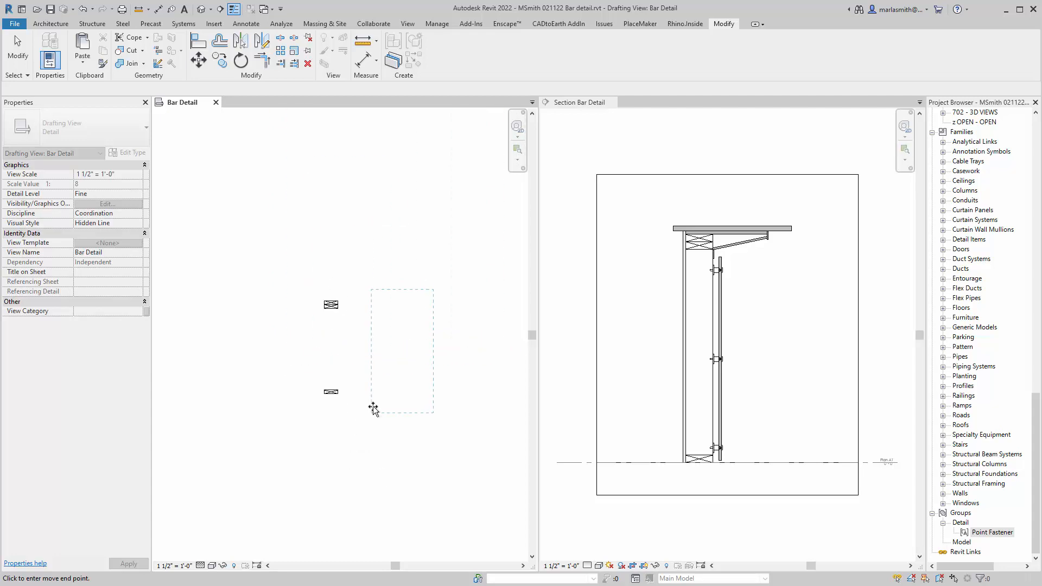
click(375, 400)
click(459, 447)
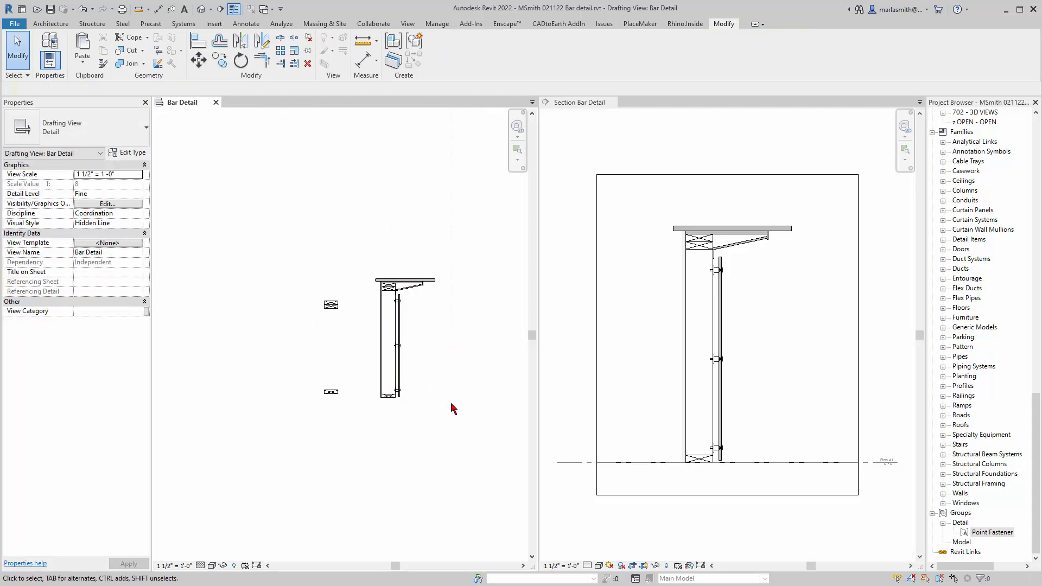
Delete the three loose 2x6 lumber sections to the left of the pasted bar assembly
scroll(451, 403, up, 1)
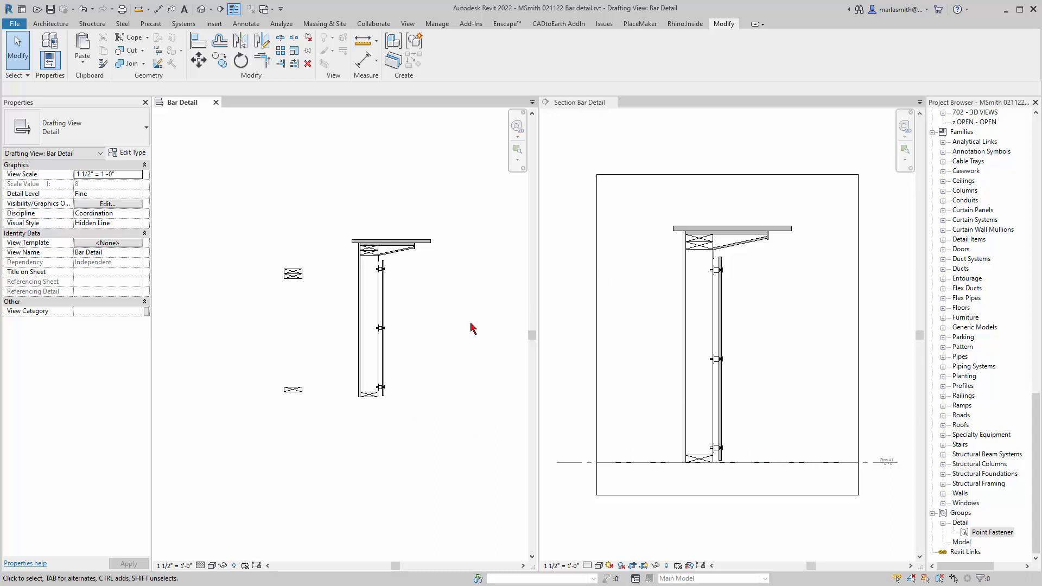
scroll(308, 308, up, 2)
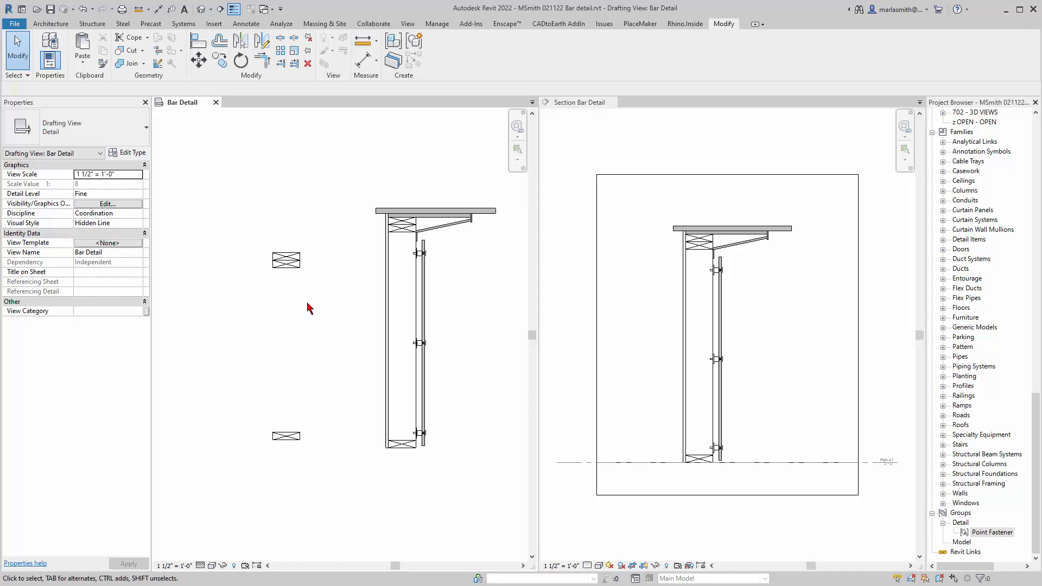
drag(246, 217, 359, 491)
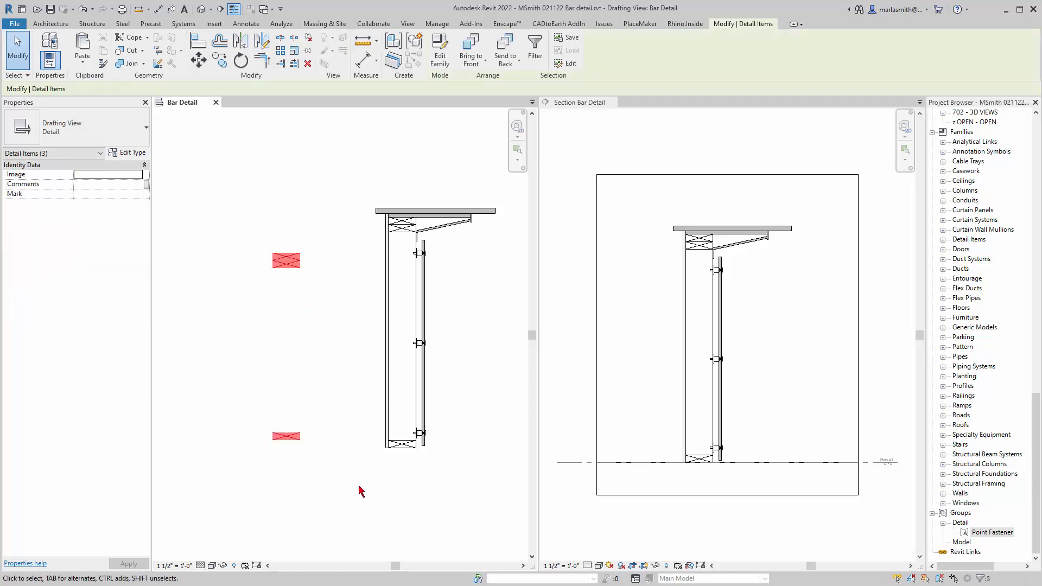
click(359, 491)
scroll(501, 255, up, 2)
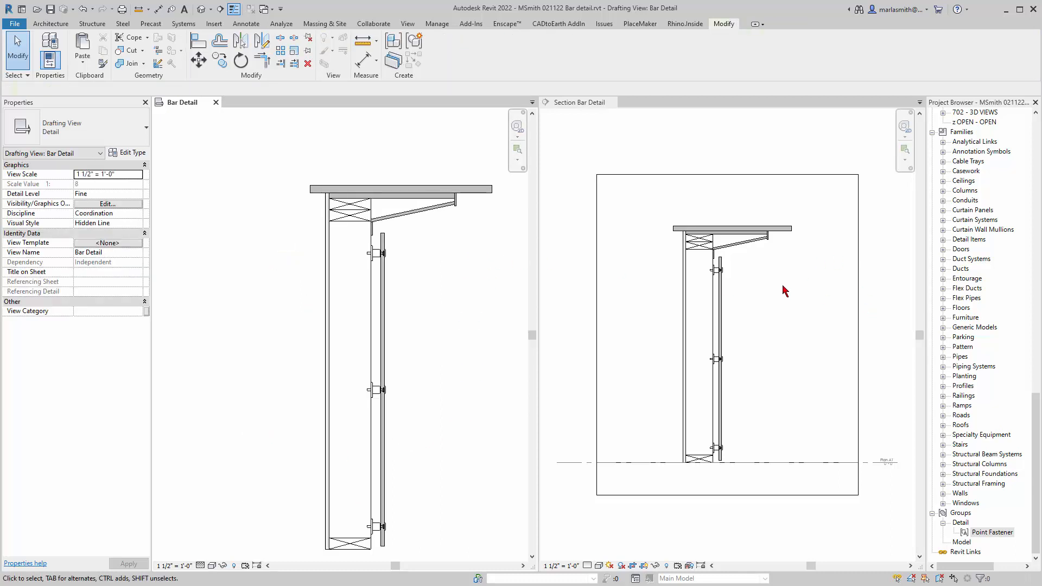
Reveal the hidden elements in the Section Bar Detail view to compare with the drafting view, and turn the reveal mode off again
click(667, 565)
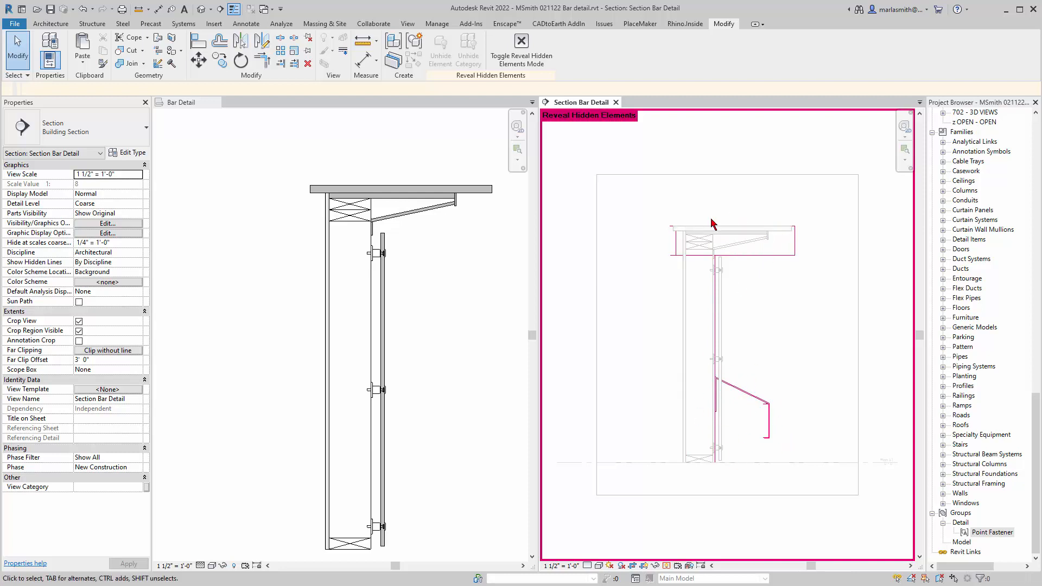
click(424, 375)
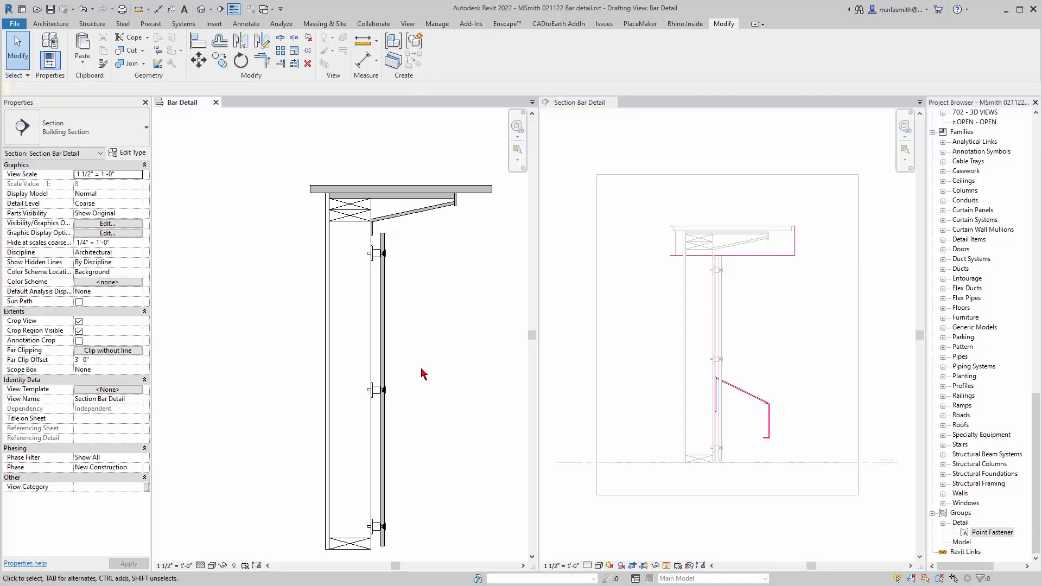
click(667, 568)
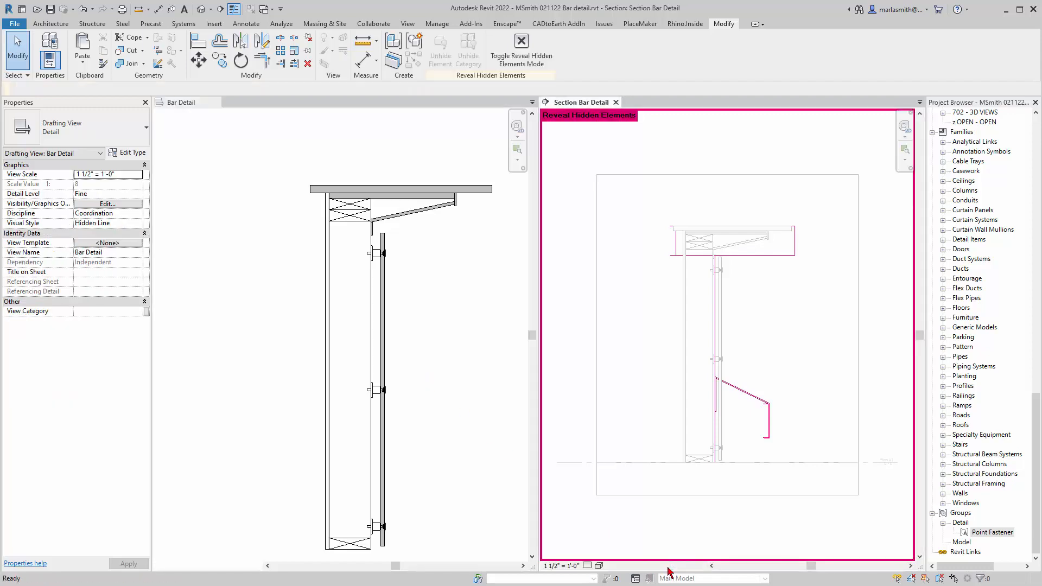
click(474, 350)
scroll(278, 182, down, 1)
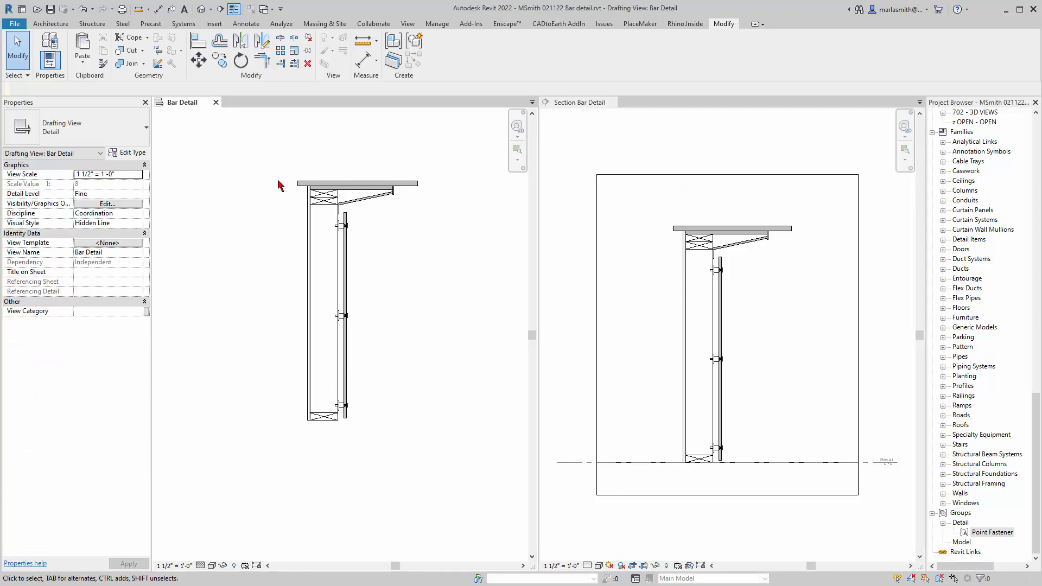
scroll(298, 184, up, 1)
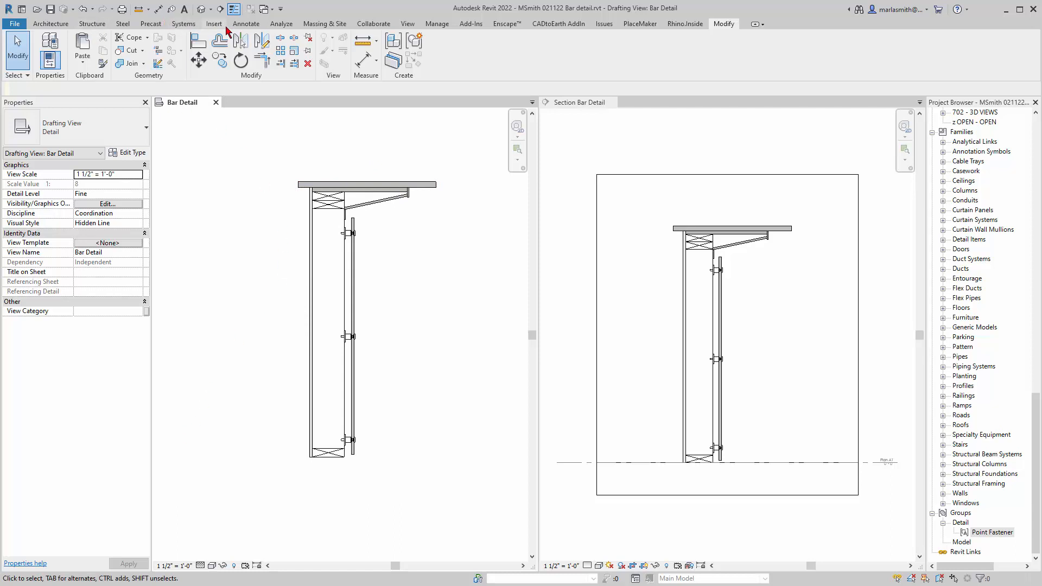
Draw a horizontal <Wide Lines> detail line from the lower-left corner of the bar wall to well beyond its right side
click(239, 25)
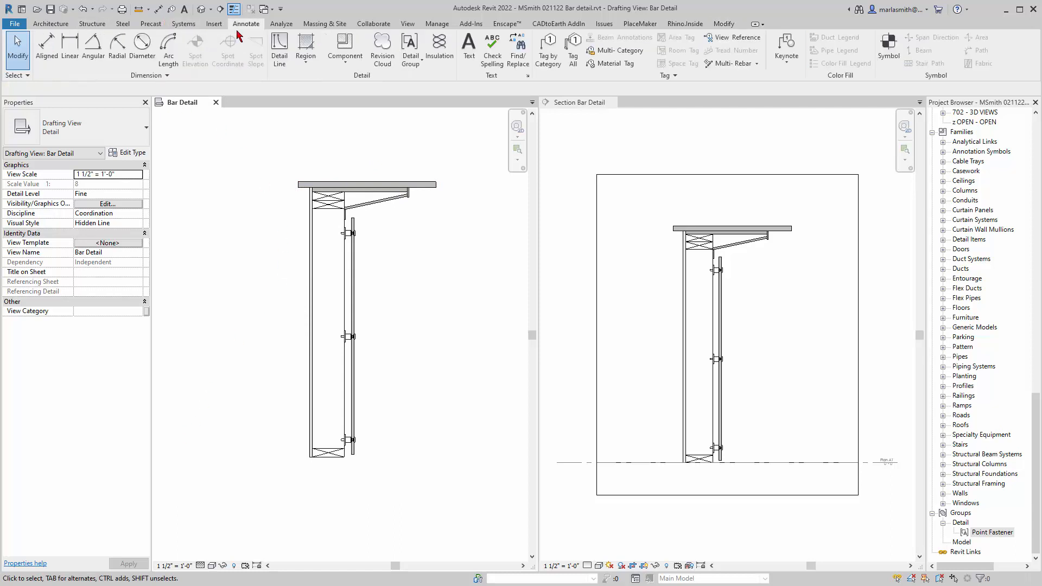
click(279, 58)
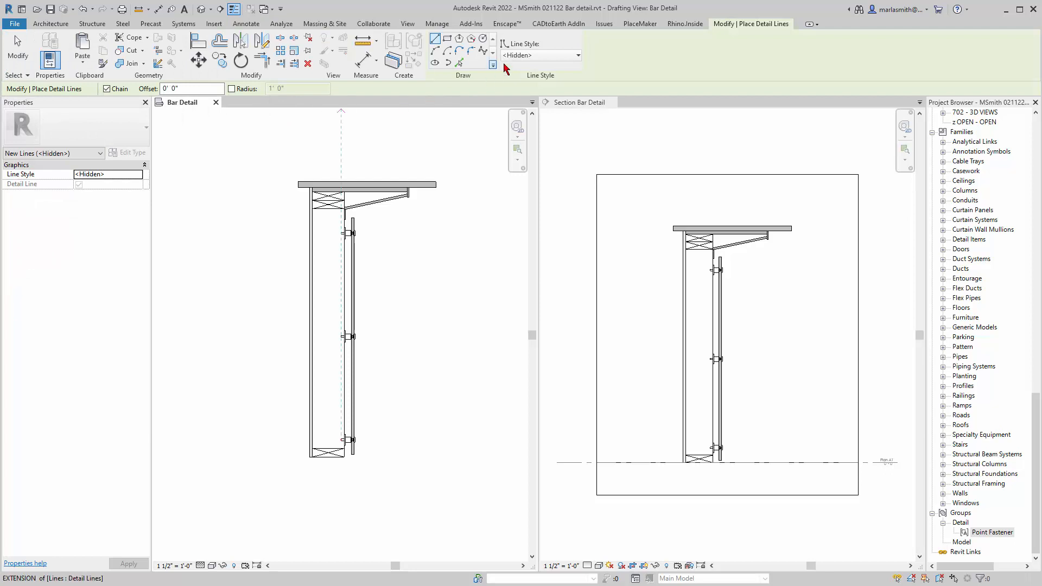
click(510, 59)
click(524, 190)
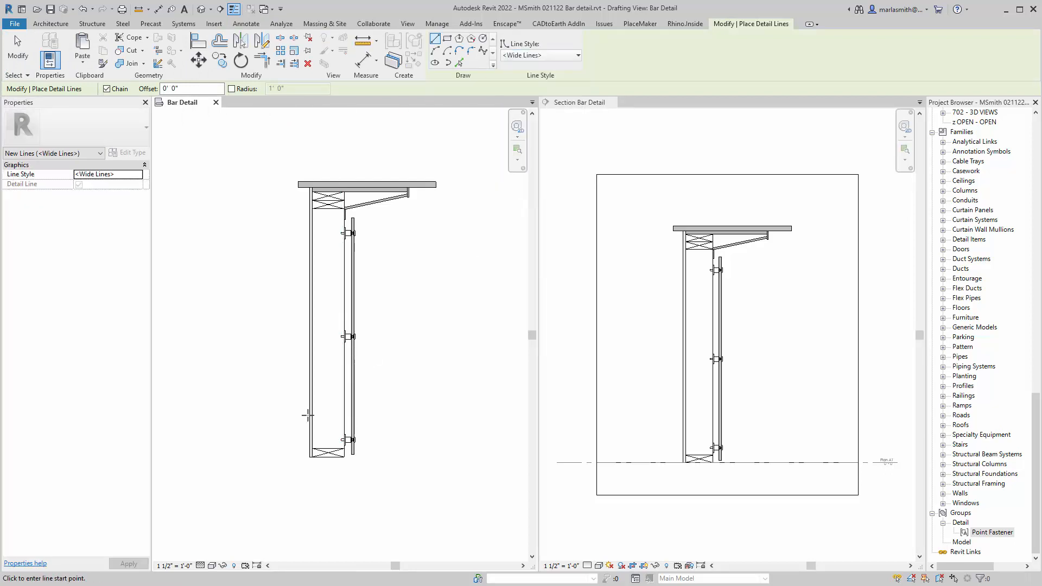
click(310, 457)
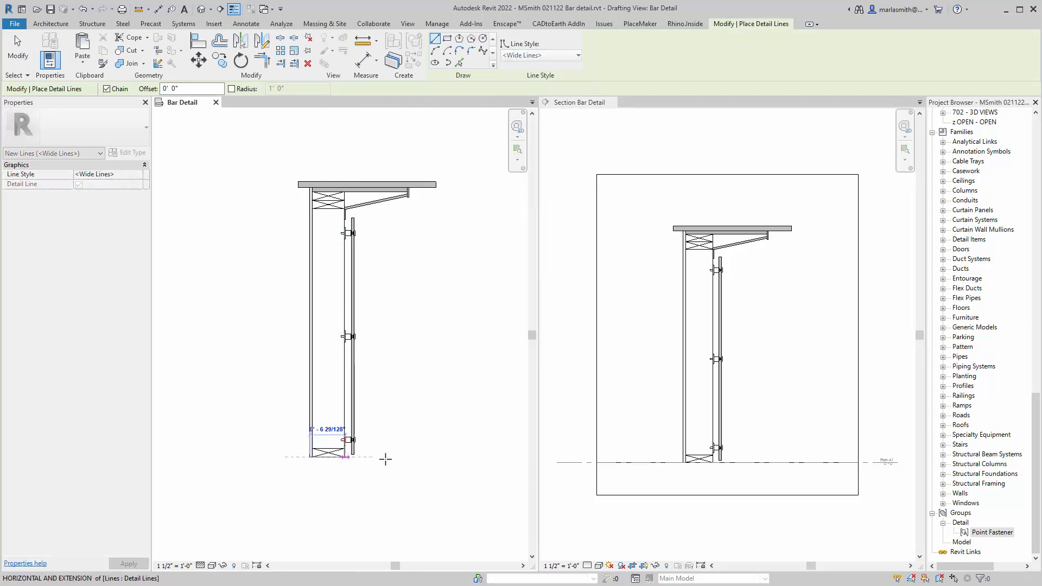
click(472, 457)
key(Escape)
key(Escape)
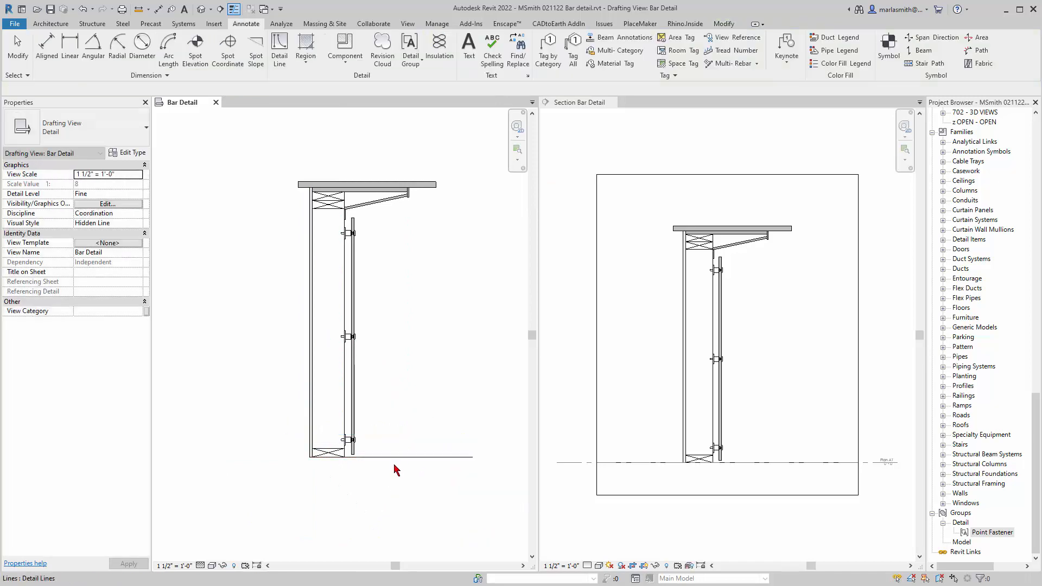
Extend the left end of the floor line beyond the left side of the bar wall
click(399, 465)
drag(279, 455, 220, 455)
click(411, 326)
scroll(411, 326, down, 1)
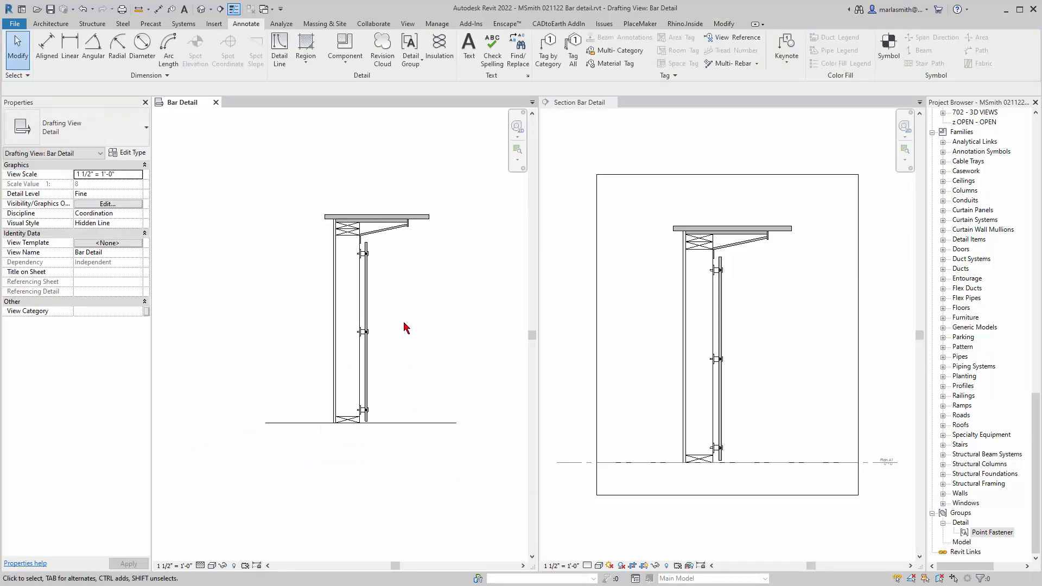
scroll(411, 323, up, 1)
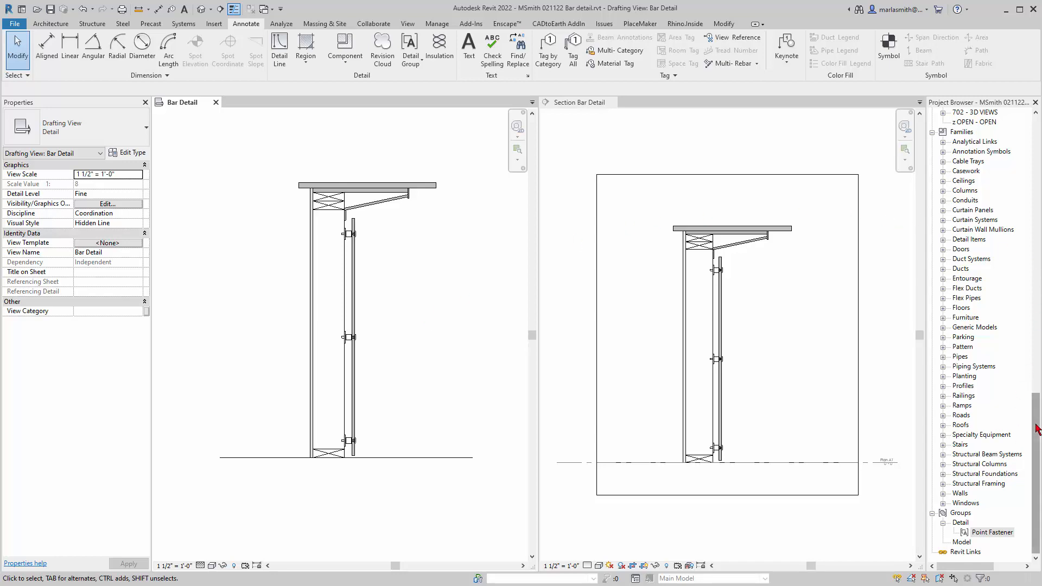
Locate the Section Bar Detail view among the project's building sections and open it
drag(1036, 423, 1035, 122)
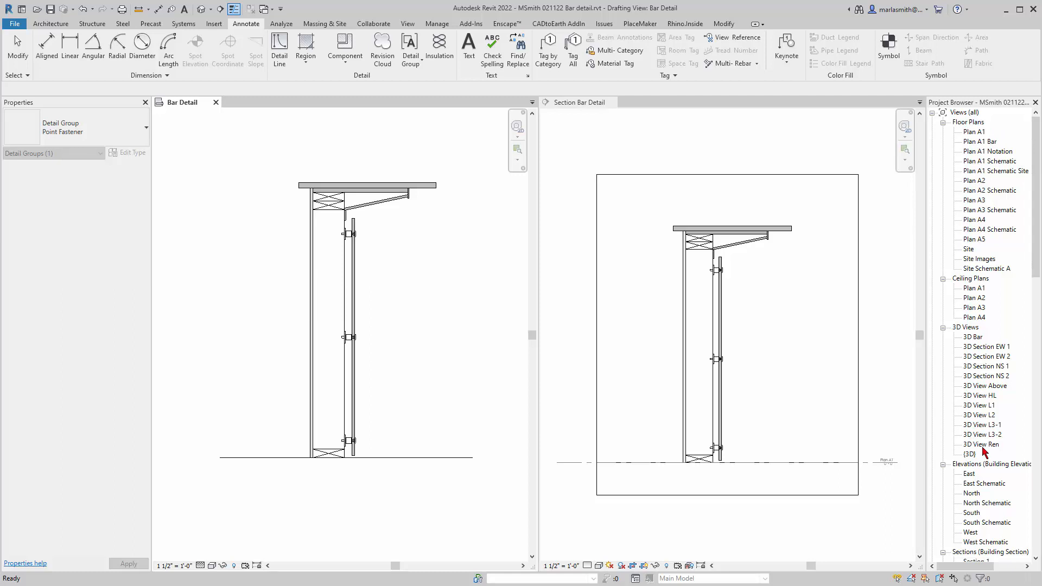
scroll(984, 439, down, 5)
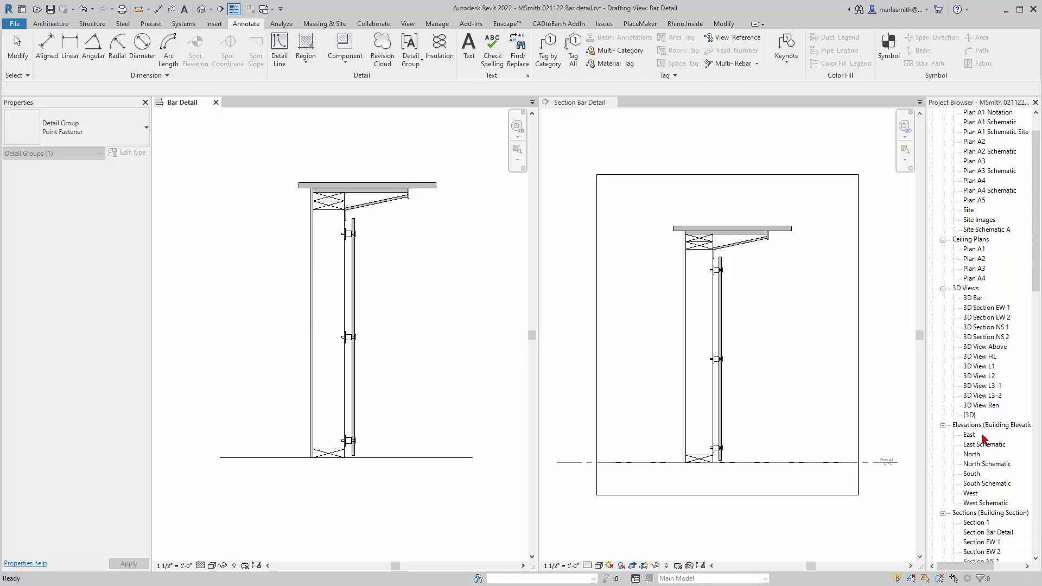
scroll(983, 448, down, 2)
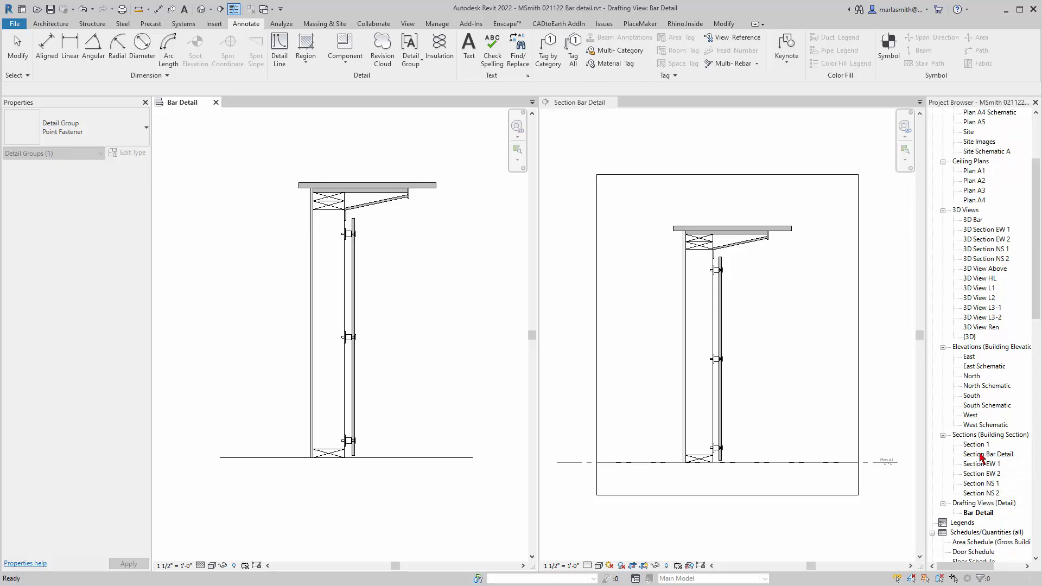
double_click(981, 455)
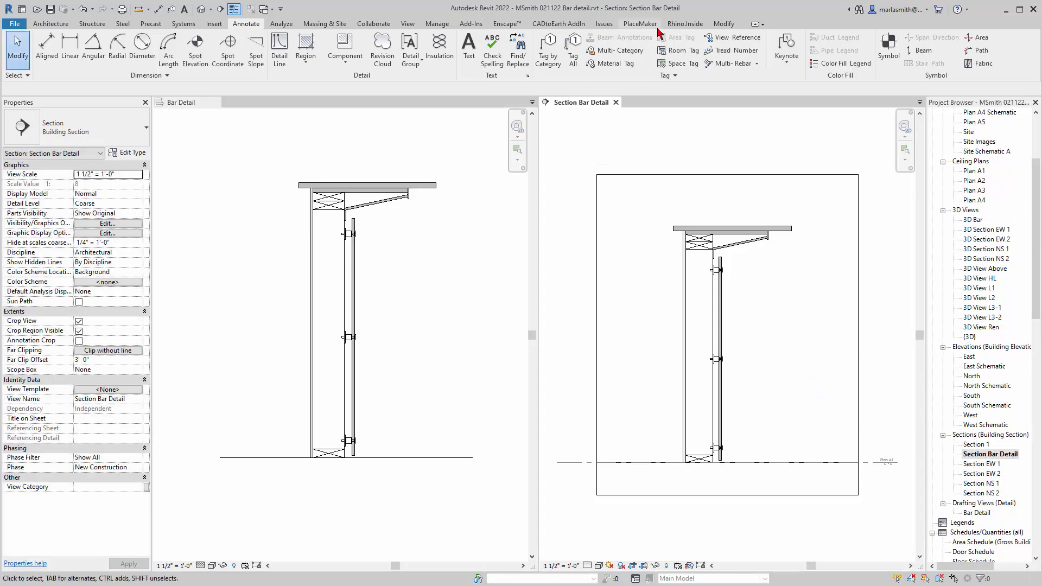
Open the Plan A1 Bar floor plan to view the bar's section marker, and open the Plan A1 floor plan
drag(1037, 217, 1040, 170)
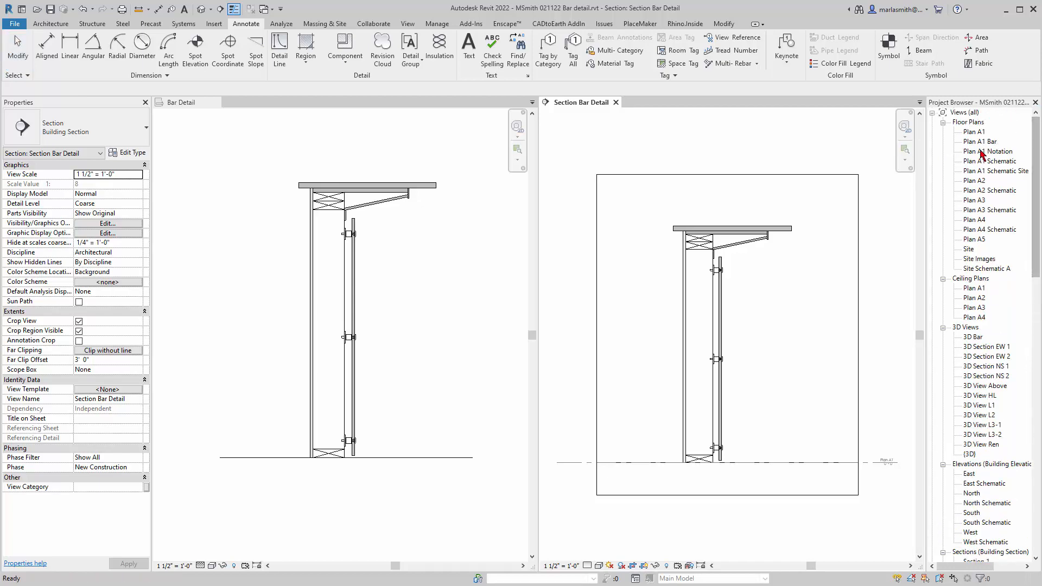
double_click(981, 142)
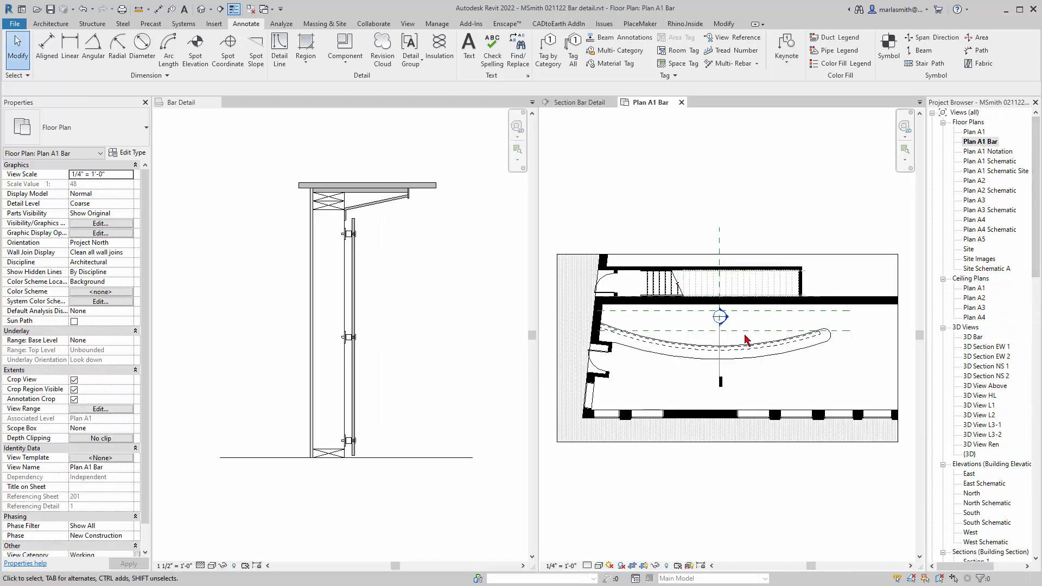
scroll(747, 347, up, 1)
scroll(688, 216, down, 2)
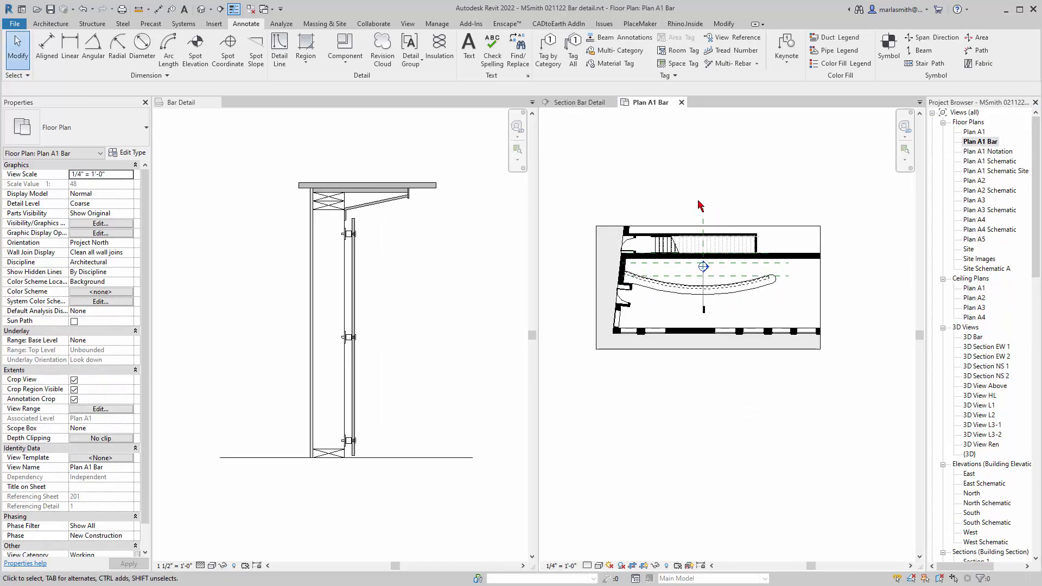
double_click(974, 132)
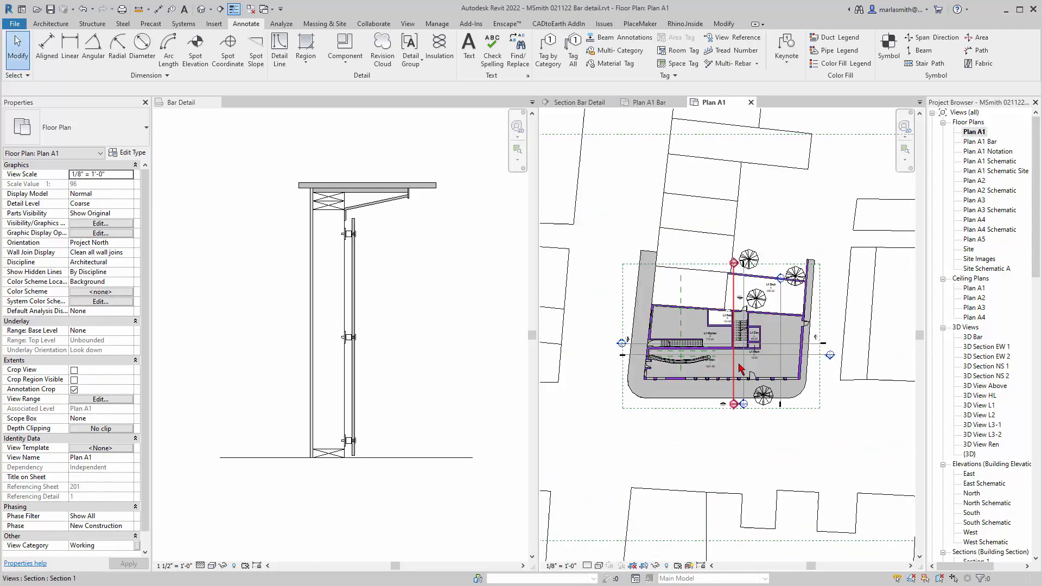
Move the Section 1 line in Plan A1 so it cuts through the curved bar, and open its section view
scroll(739, 369, up, 2)
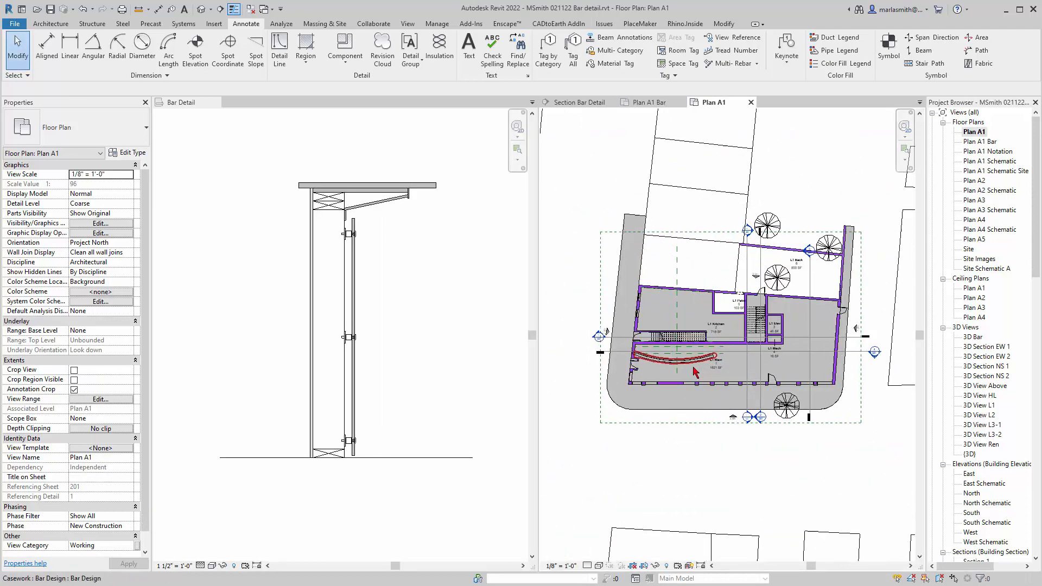
click(756, 375)
drag(716, 365, 677, 363)
click(751, 480)
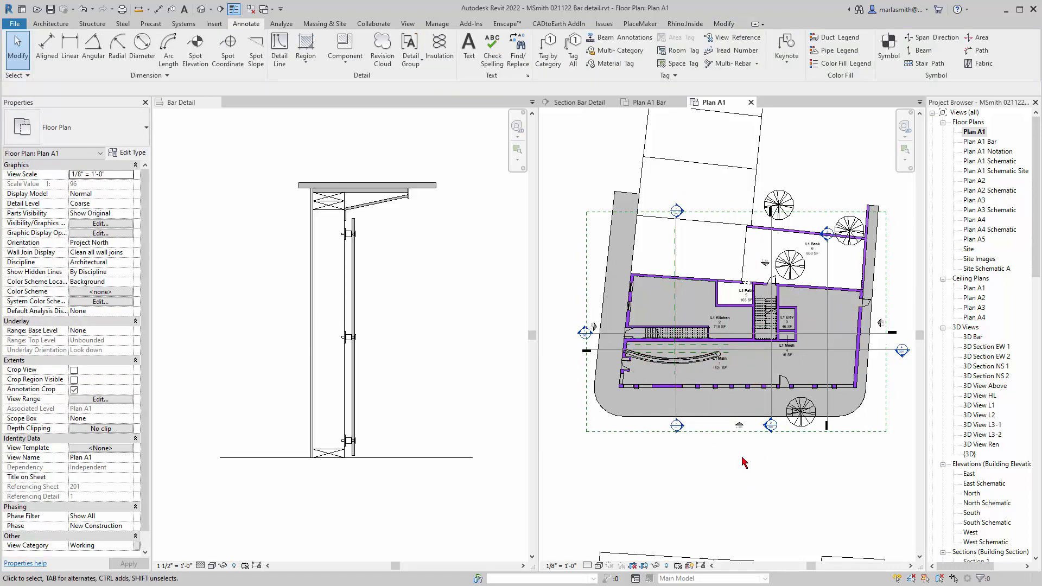
double_click(684, 216)
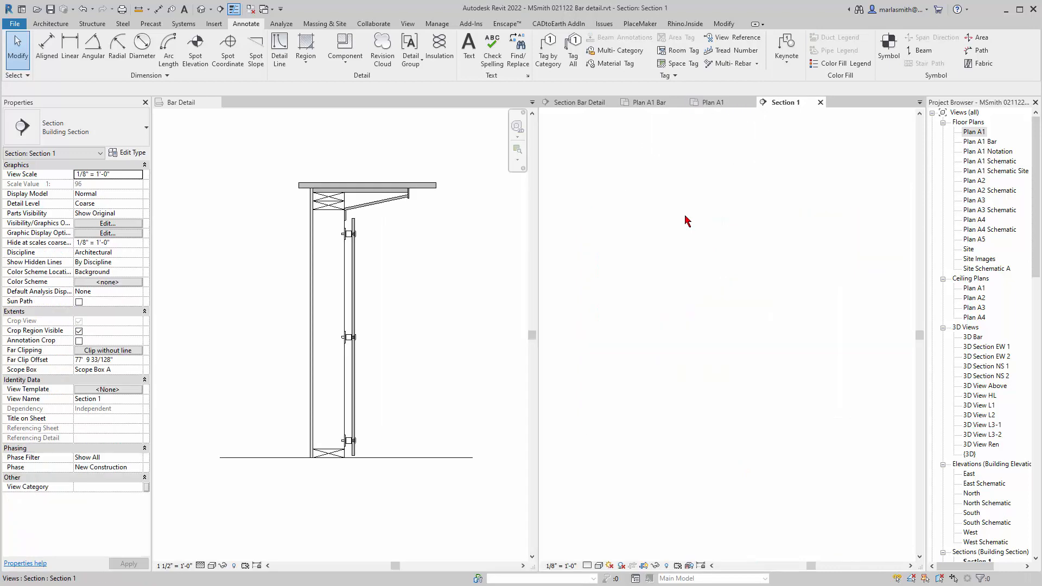
scroll(800, 477, up, 5)
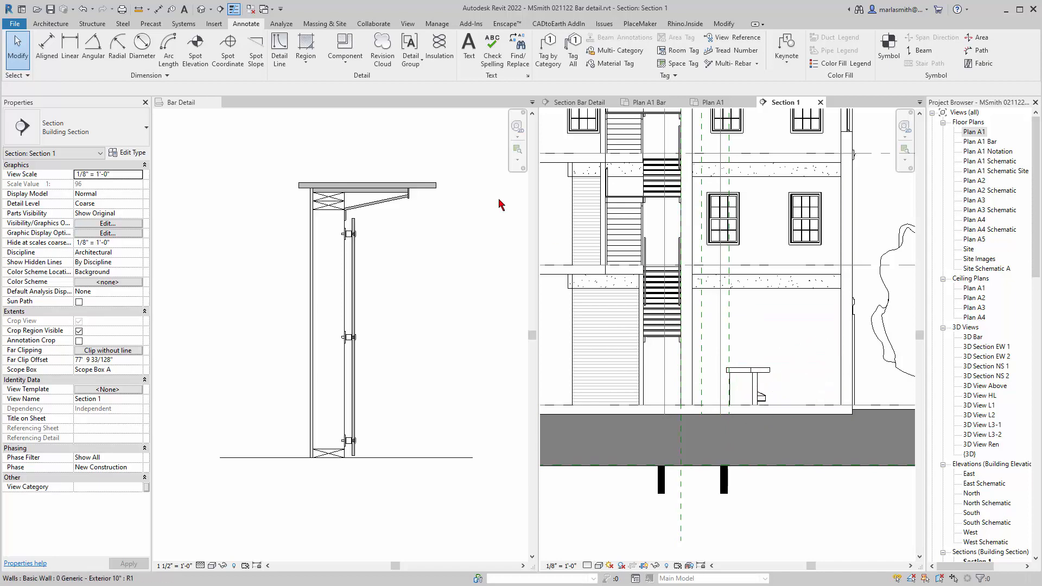
Draw a callout of the Detail View: Detail type around the bar in Section 1, and inspect its generated detail view
click(408, 24)
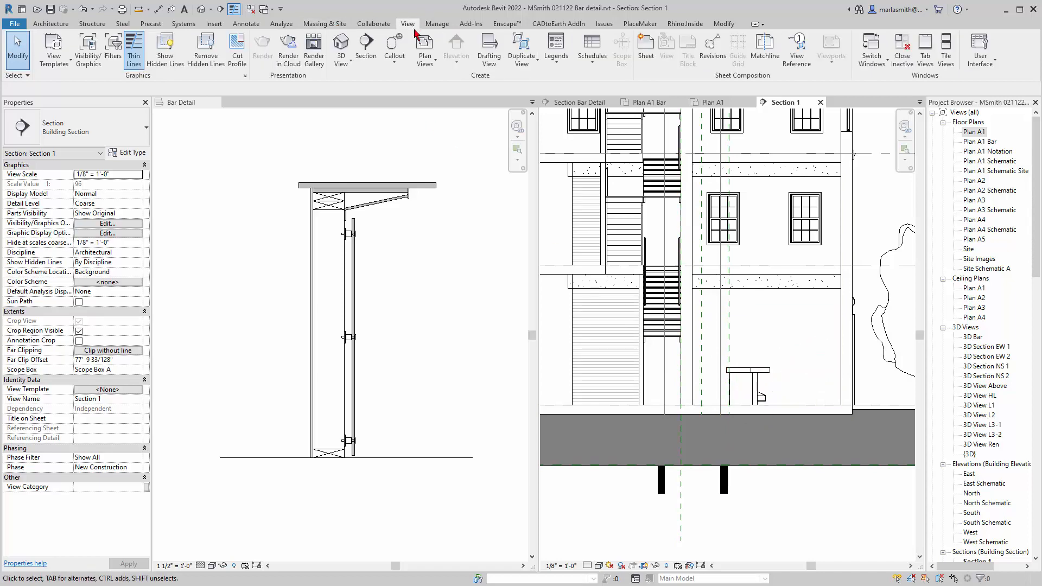
click(395, 64)
click(394, 87)
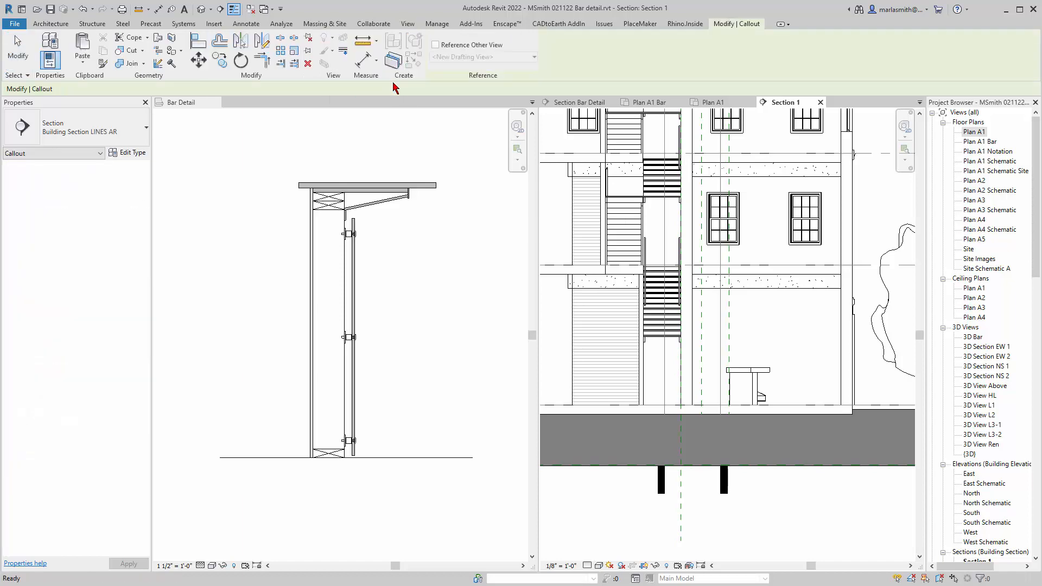
click(110, 135)
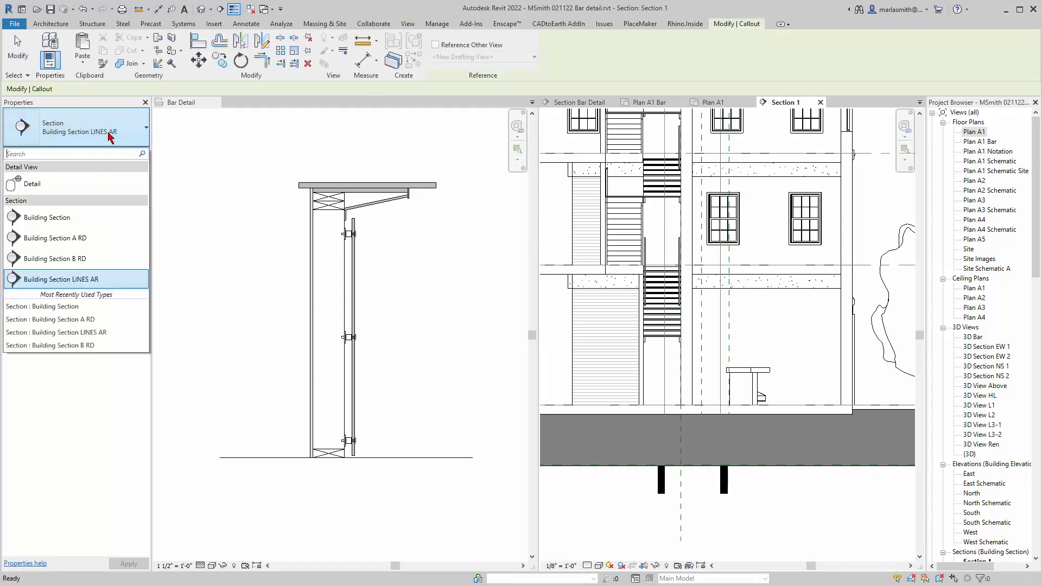
click(69, 185)
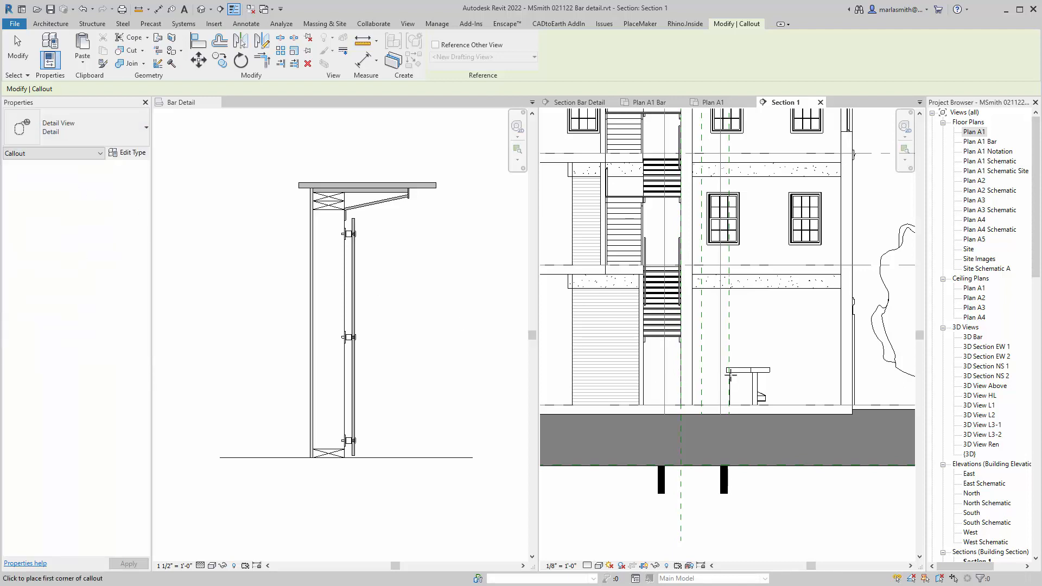
click(712, 356)
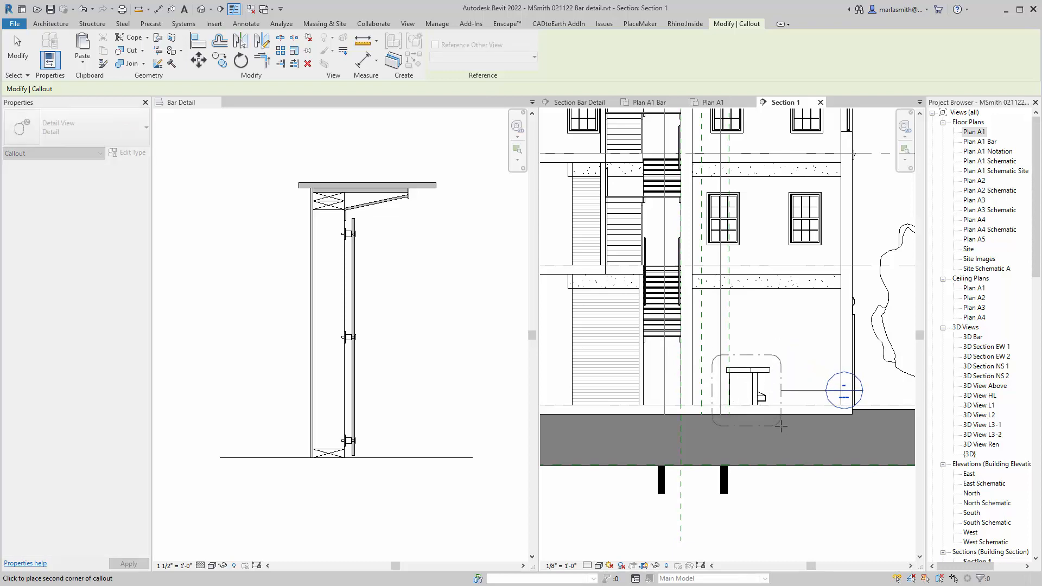
click(782, 426)
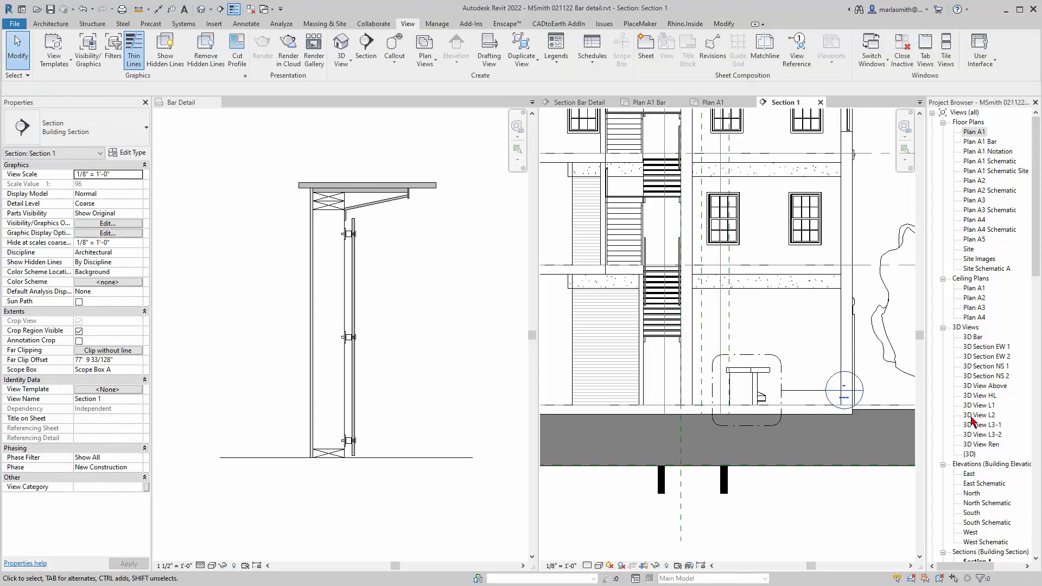
double_click(862, 389)
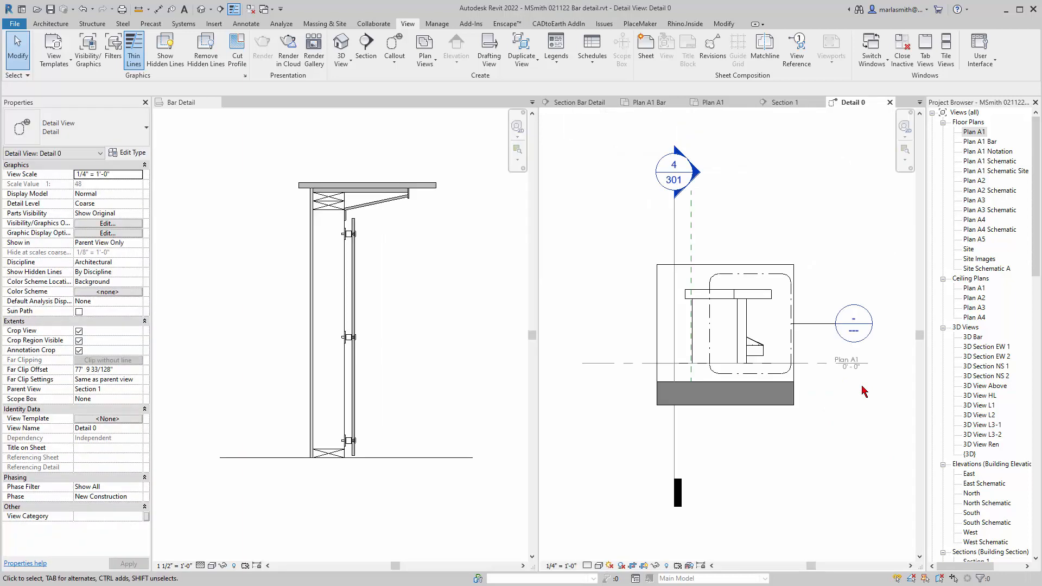
click(890, 103)
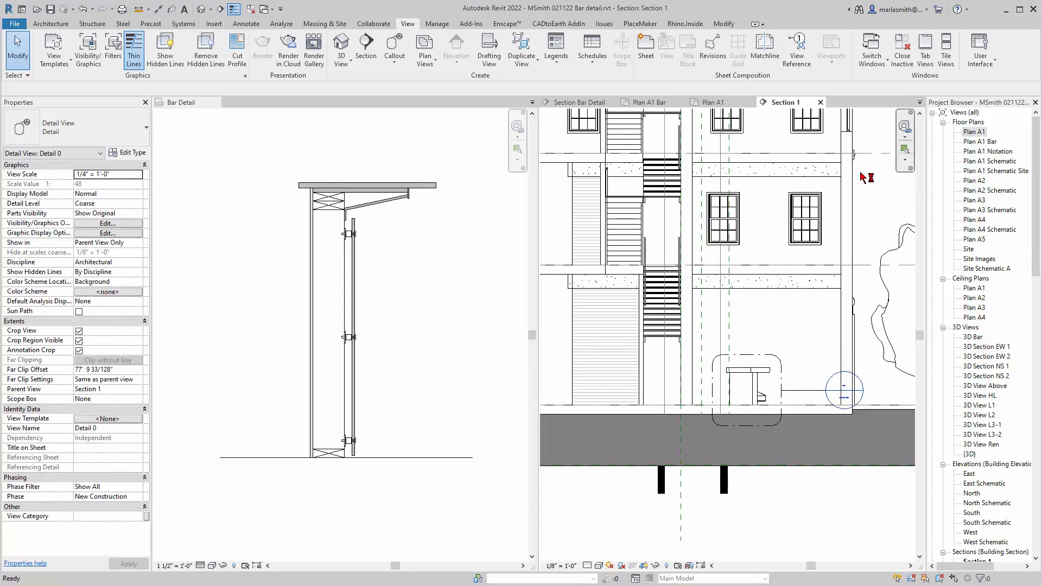
Delete the callout around the bar together with its detail view
click(800, 398)
key(Delete)
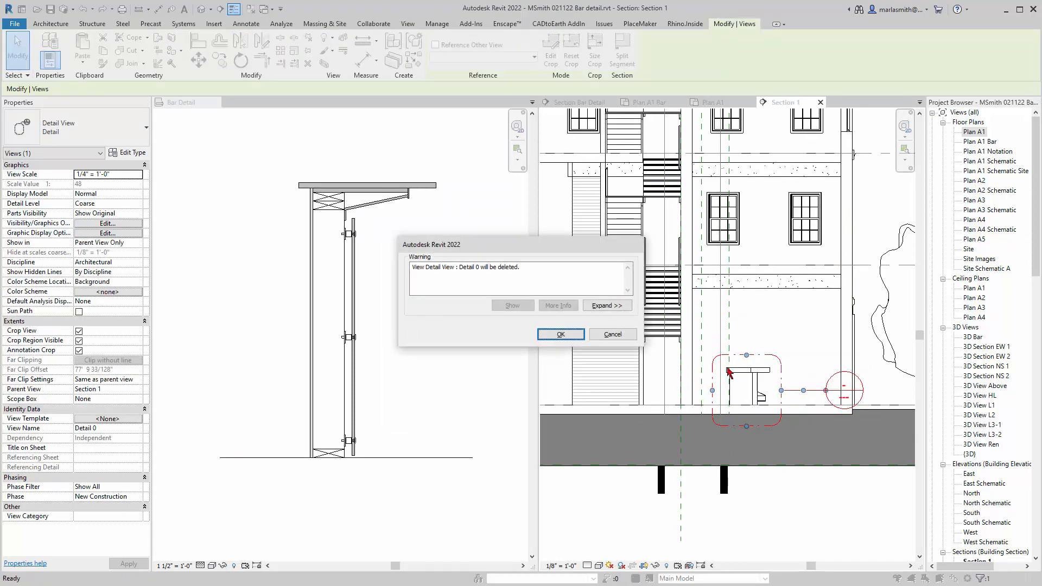
click(560, 334)
click(584, 342)
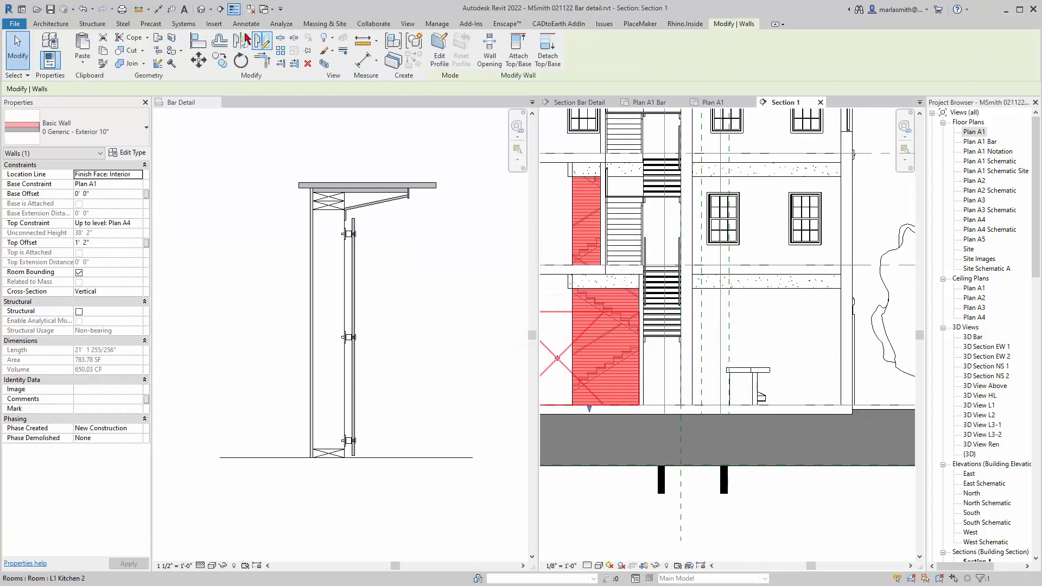
Place a Detail callout around the bar in Section 1 that references the existing Drafting View: Bar Detail
click(407, 23)
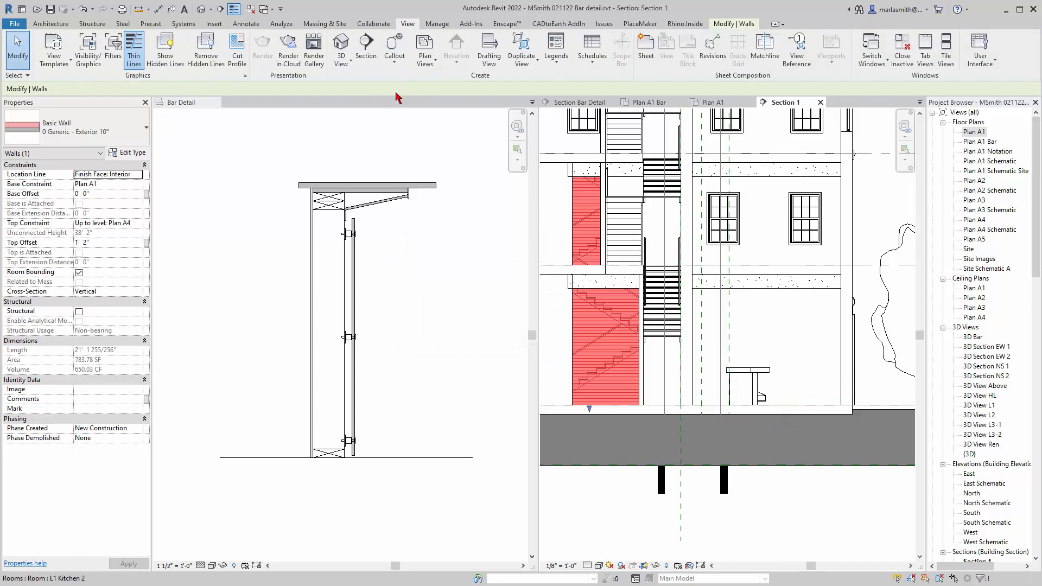
click(396, 51)
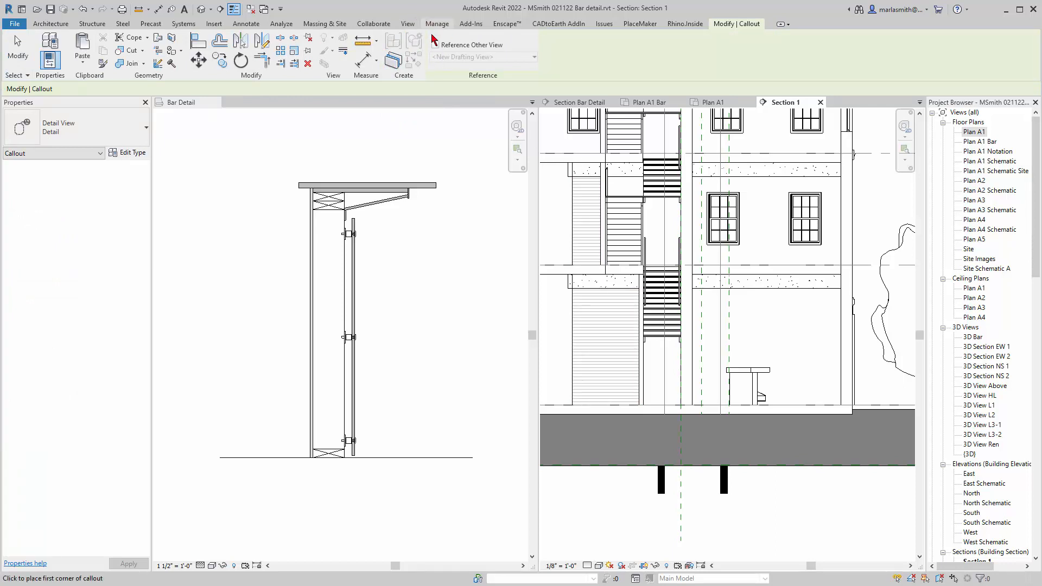
click(435, 45)
click(509, 58)
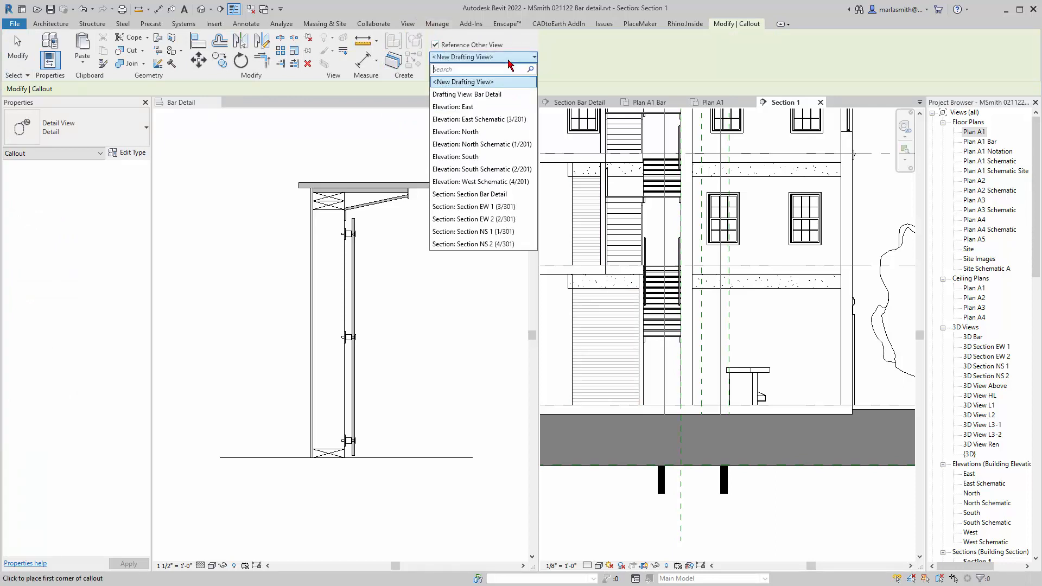
click(492, 96)
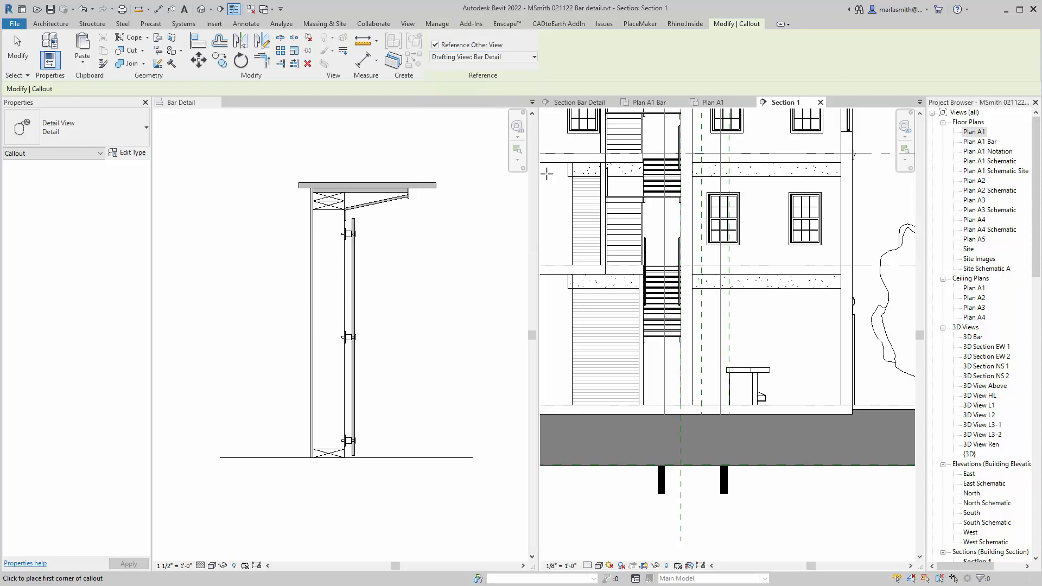
click(713, 352)
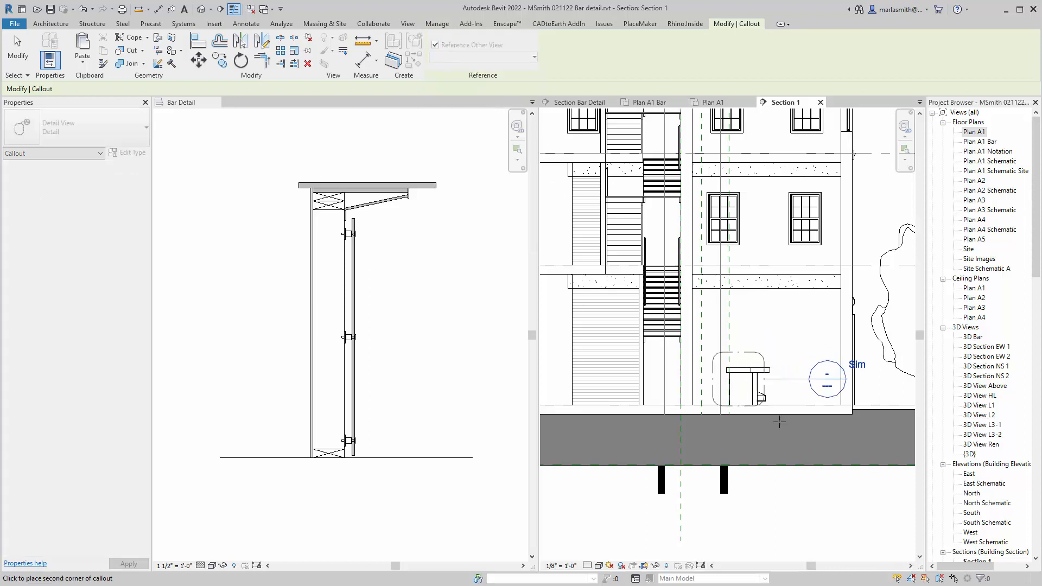
click(785, 427)
key(Escape)
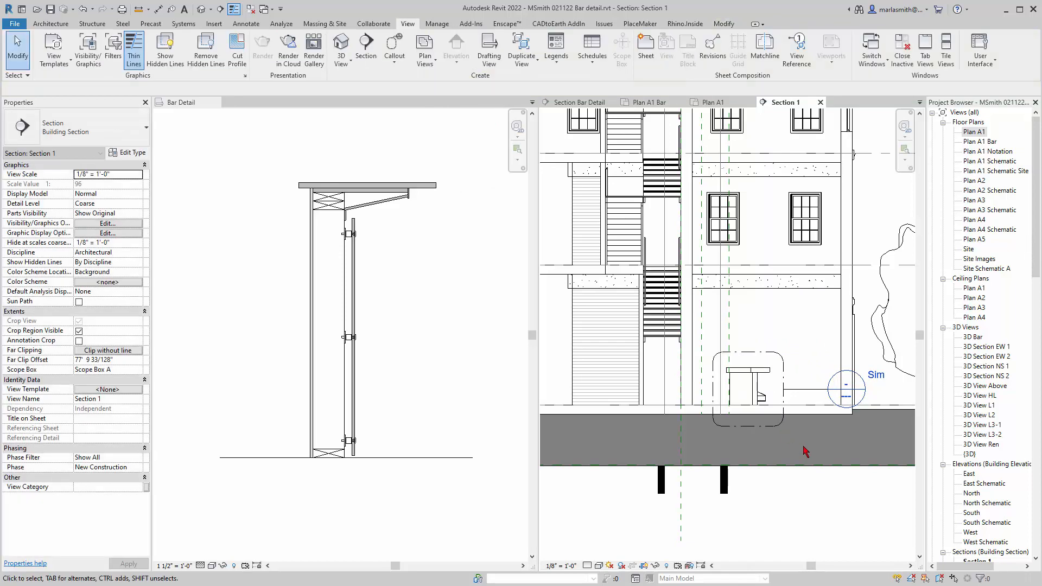
Move the callout head above and slightly to the right of the bar, inside the room
click(818, 395)
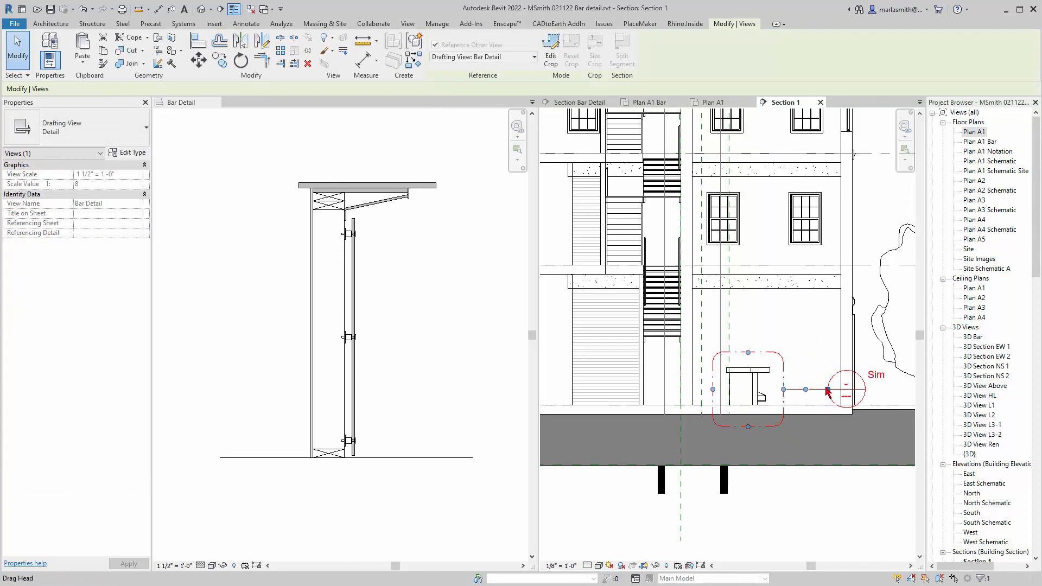
drag(830, 395, 790, 329)
click(834, 478)
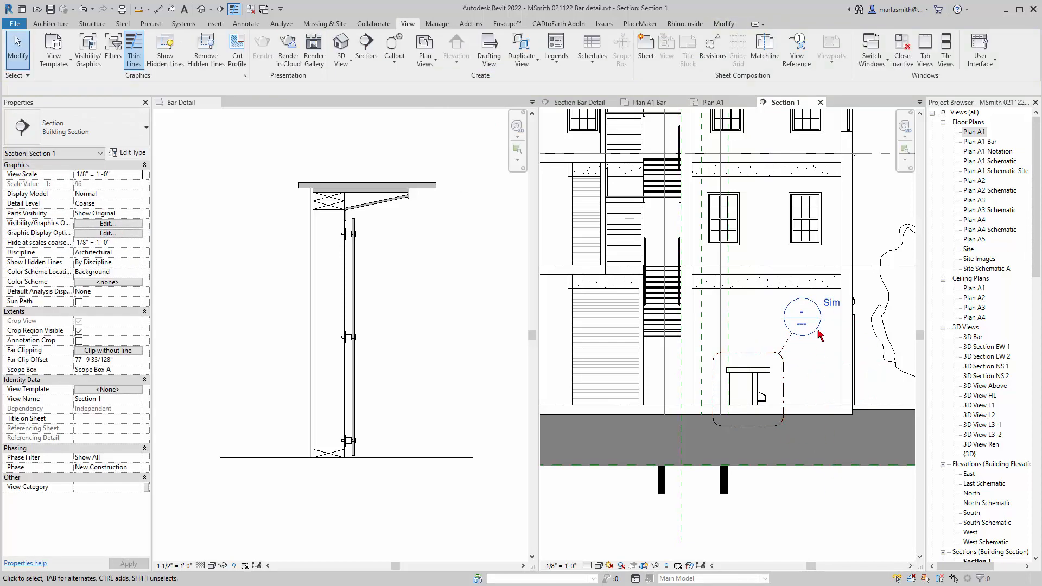
Follow the callout to the Bar Detail drafting view, close that view, and reopen it through the callout head
double_click(816, 321)
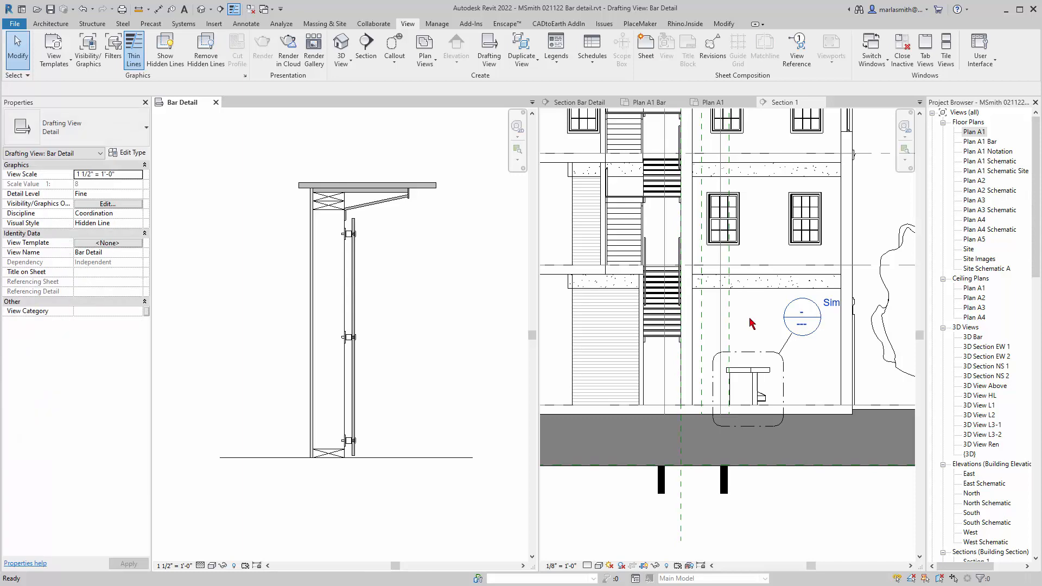
click(215, 102)
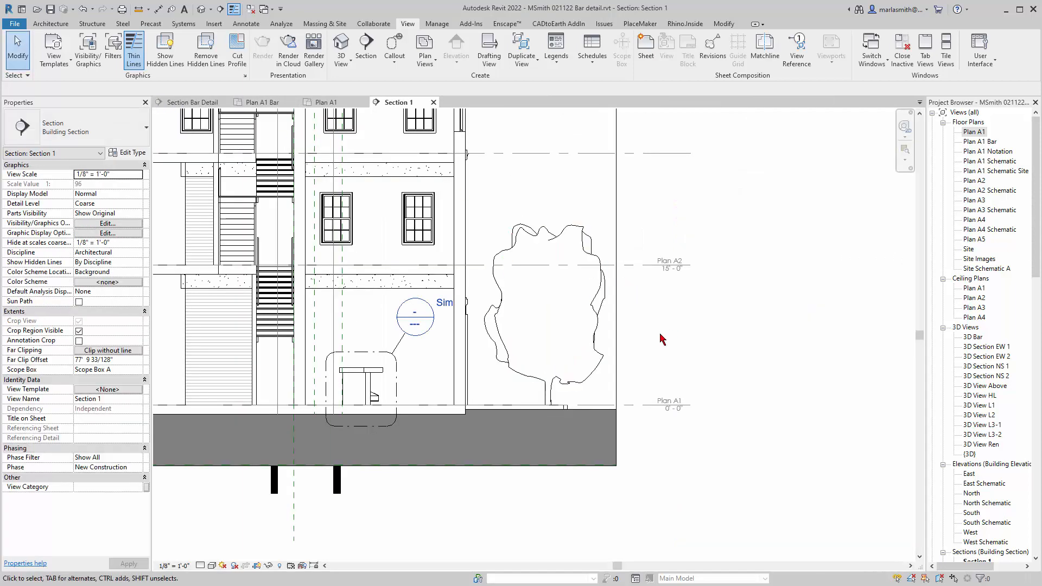
double_click(428, 311)
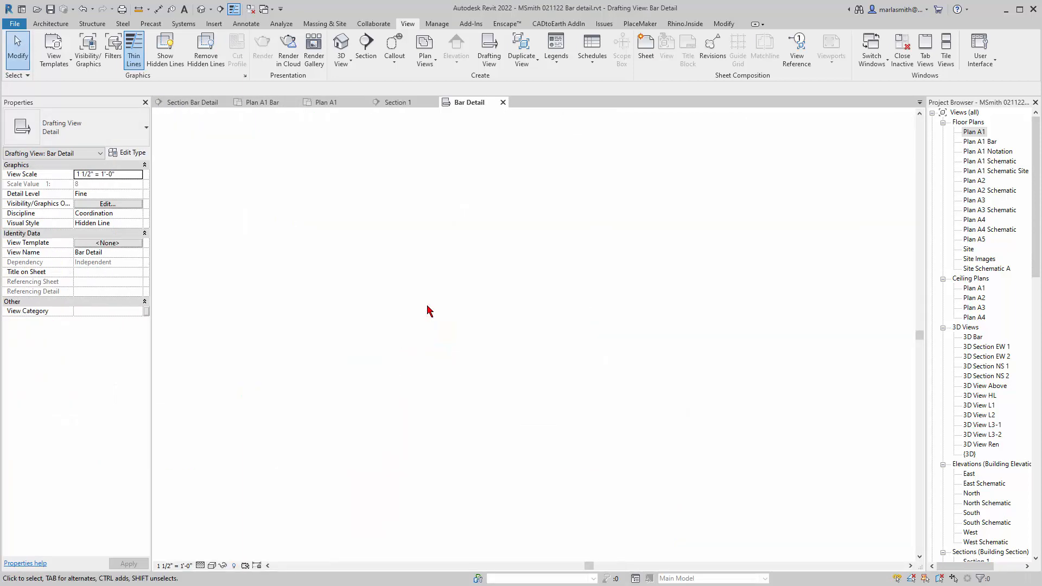